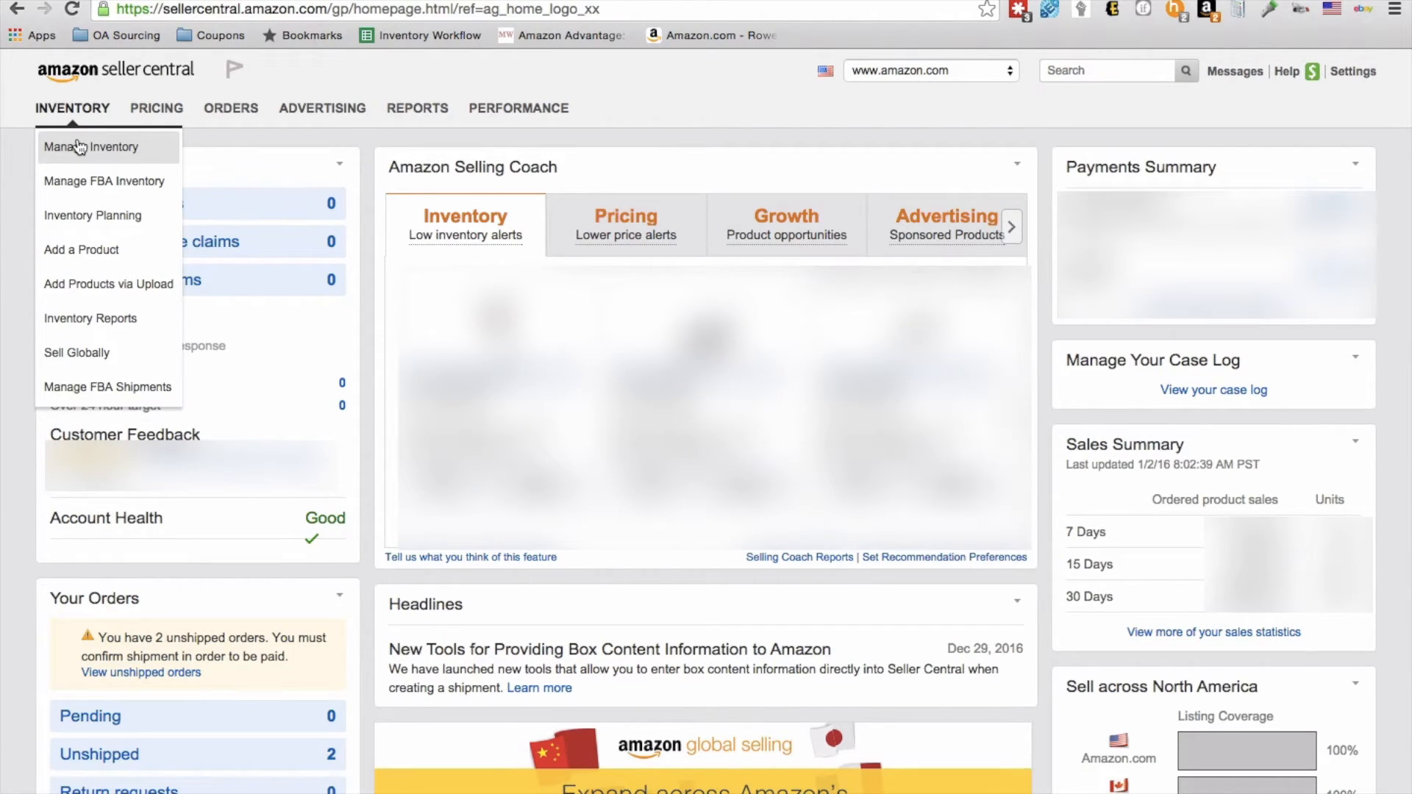
Step: Show only inactive listings in Manage Inventory, sort them by highest available quantity, and highlight the first listing's condition
left_click(79, 146)
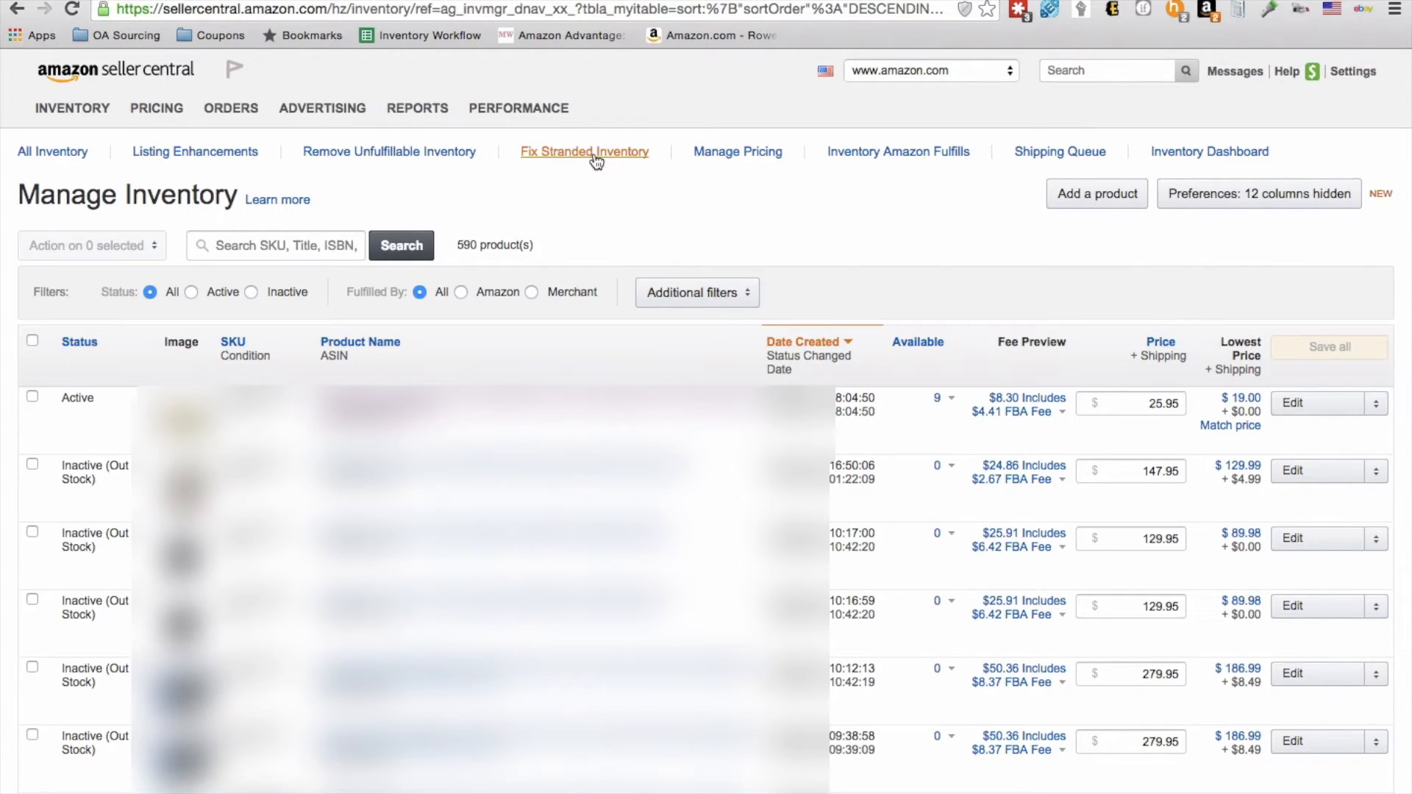
left_click(251, 292)
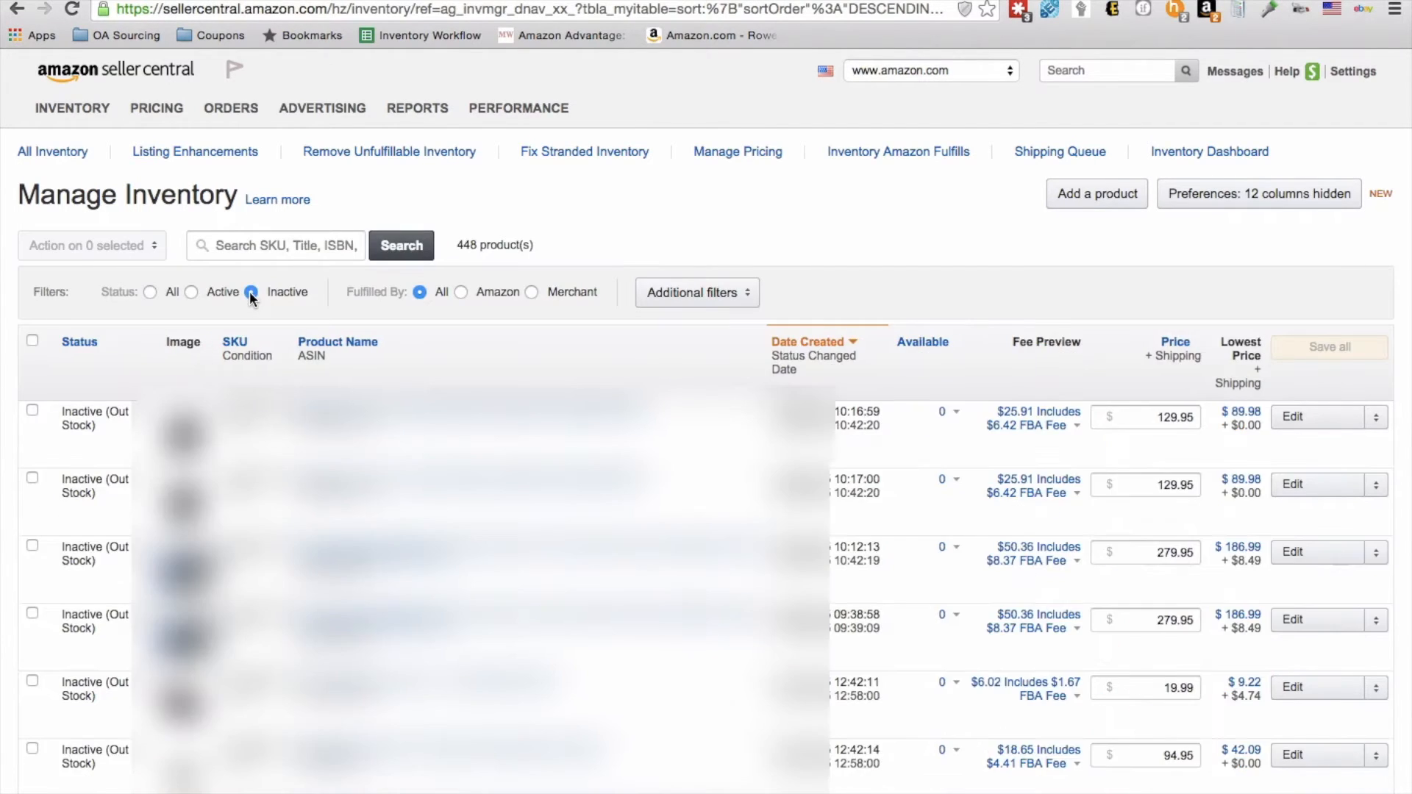
left_click(933, 346)
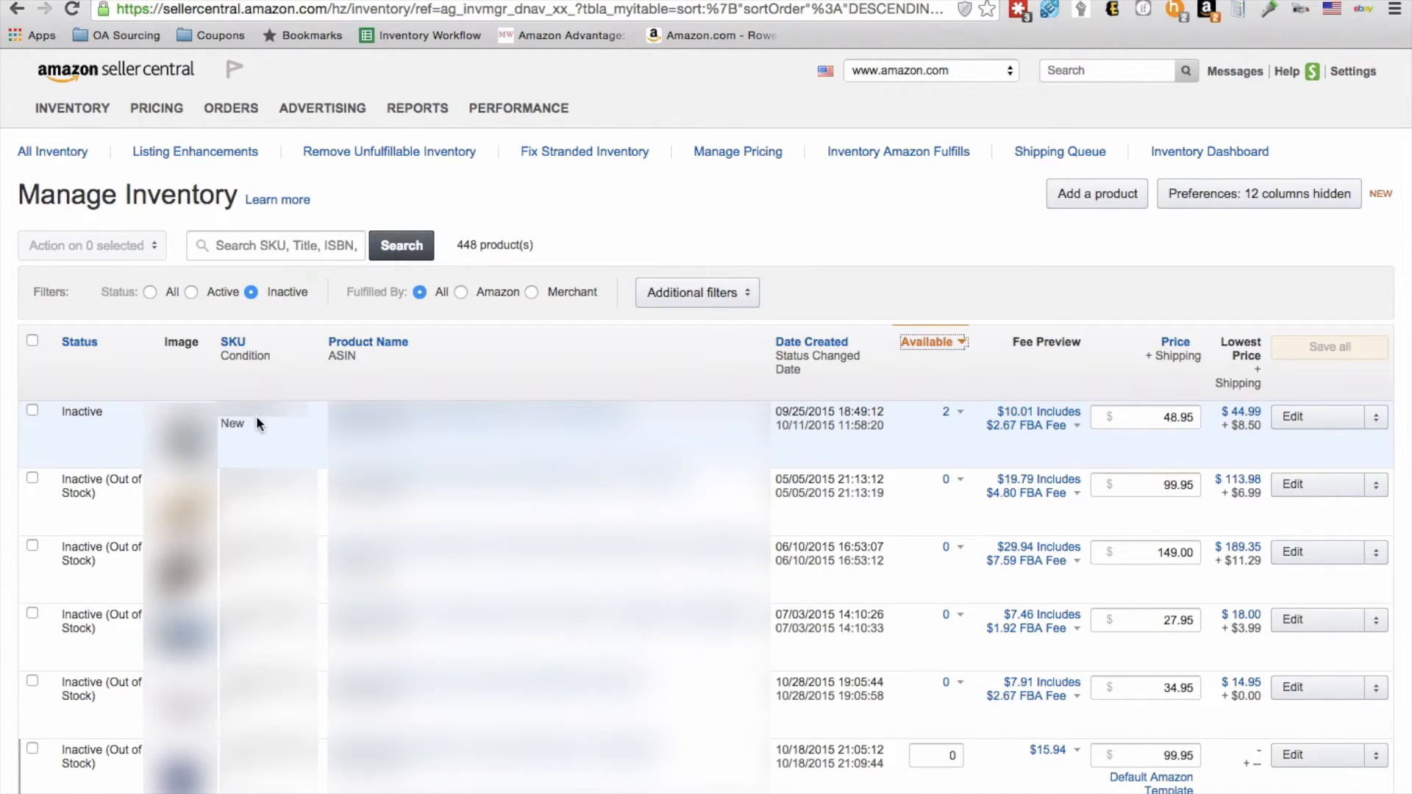
left_click_drag(245, 425, 223, 418)
left_click_drag(247, 420, 226, 417)
left_click(271, 418)
Step: Open the Add a Product page and search Amazon's catalog for the inactive headset using its copied ASIN
left_click(170, 79)
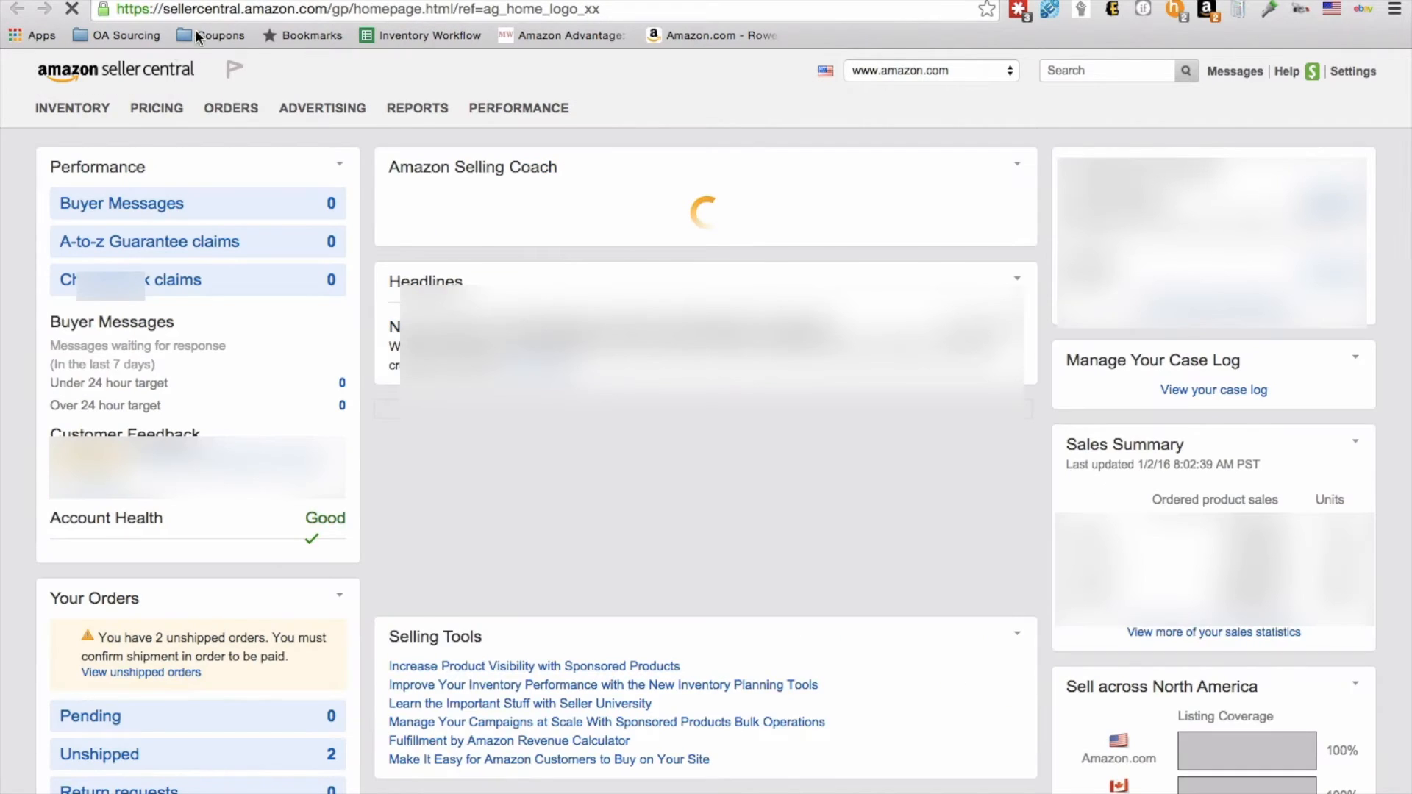
mouse_move(83, 111)
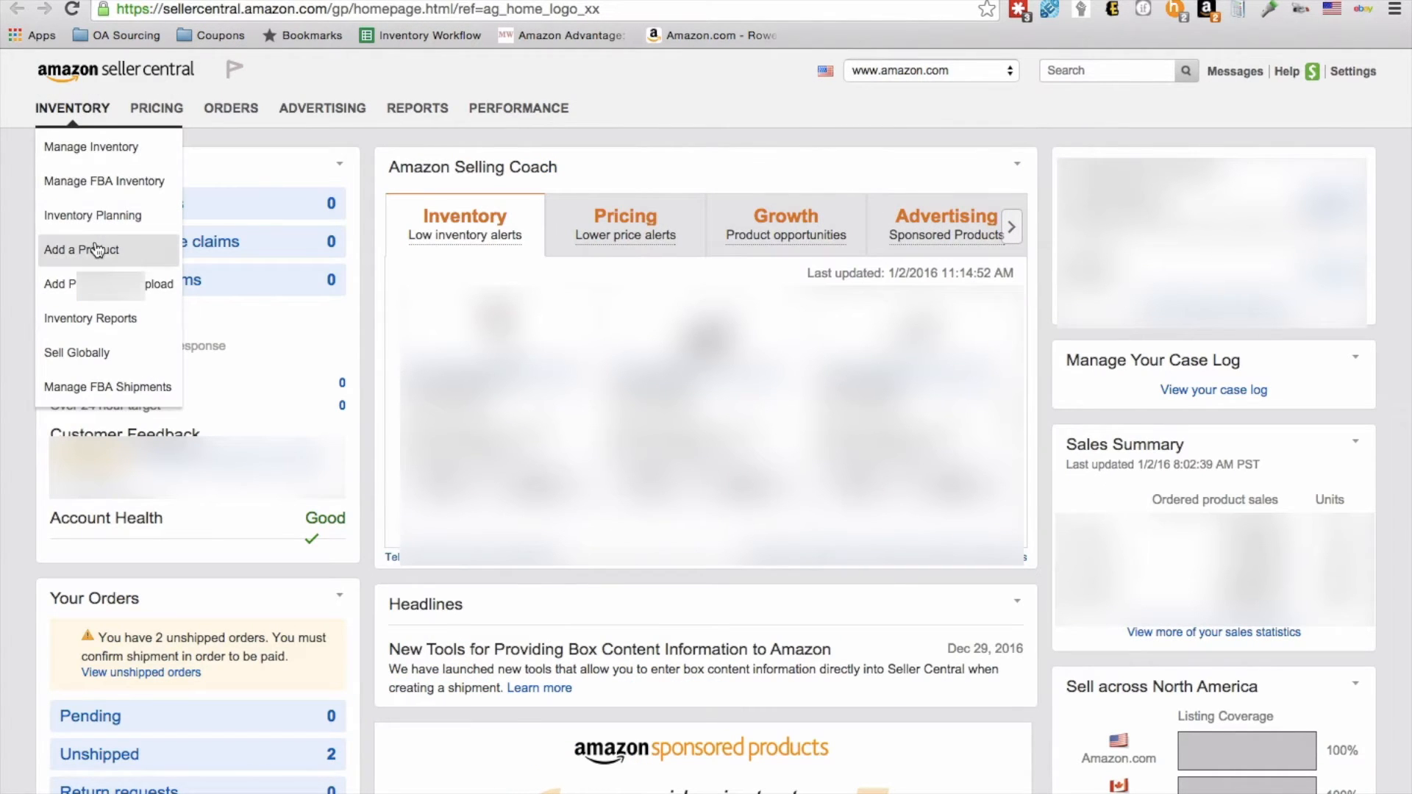
left_click(130, 251)
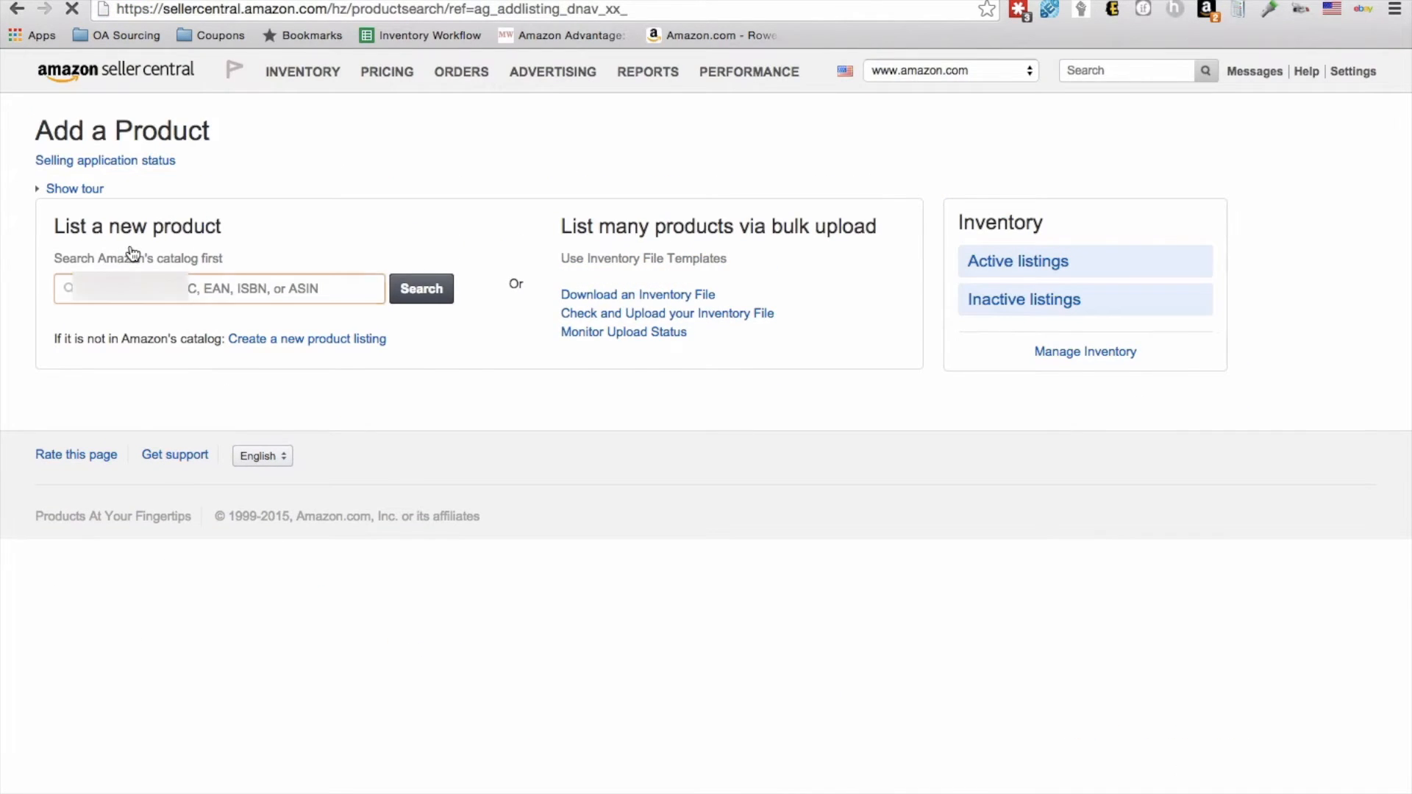
key("super+v")
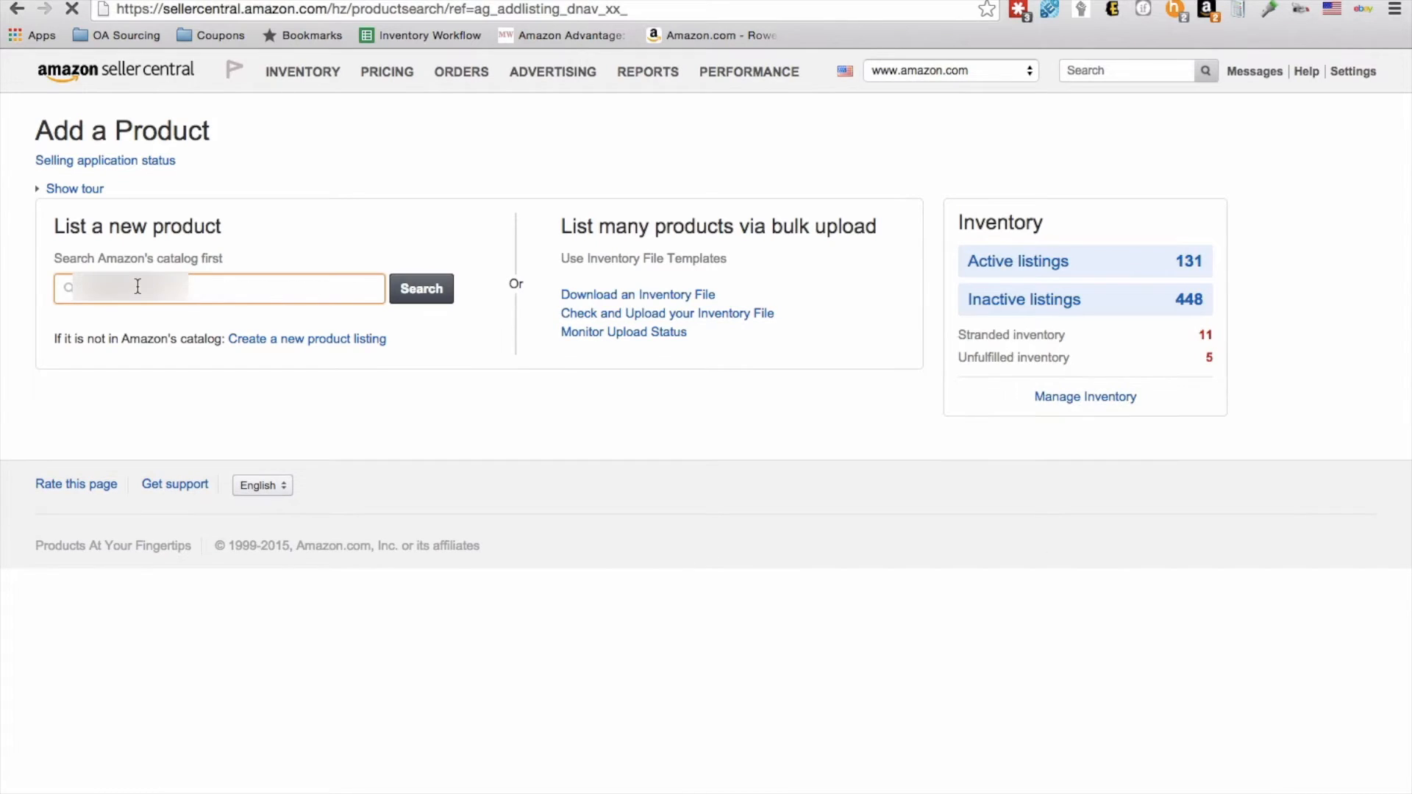
left_click(413, 295)
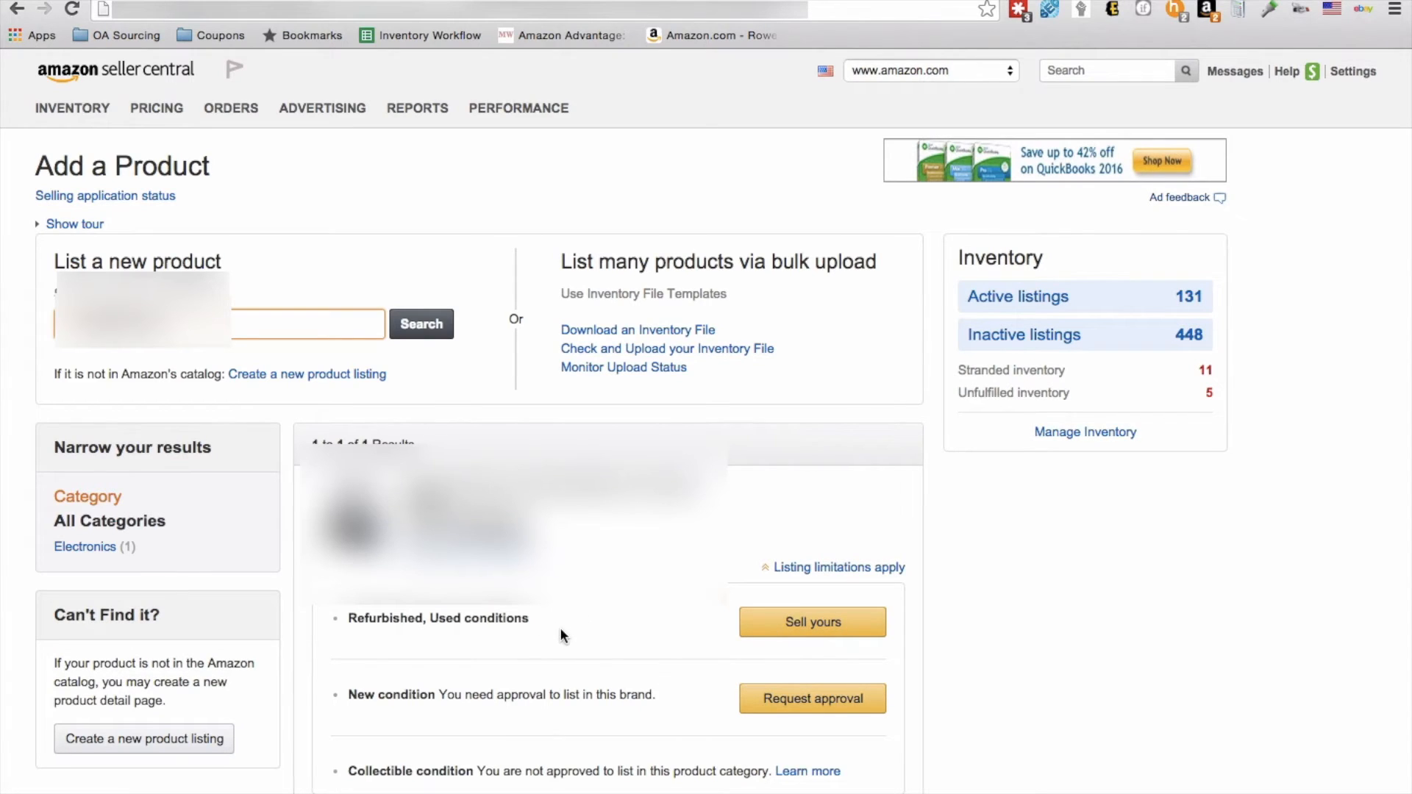
Step: Start a listing under the refurbished and used conditions, with the fulfillment channel set to shipping the item yourself
left_click(775, 621)
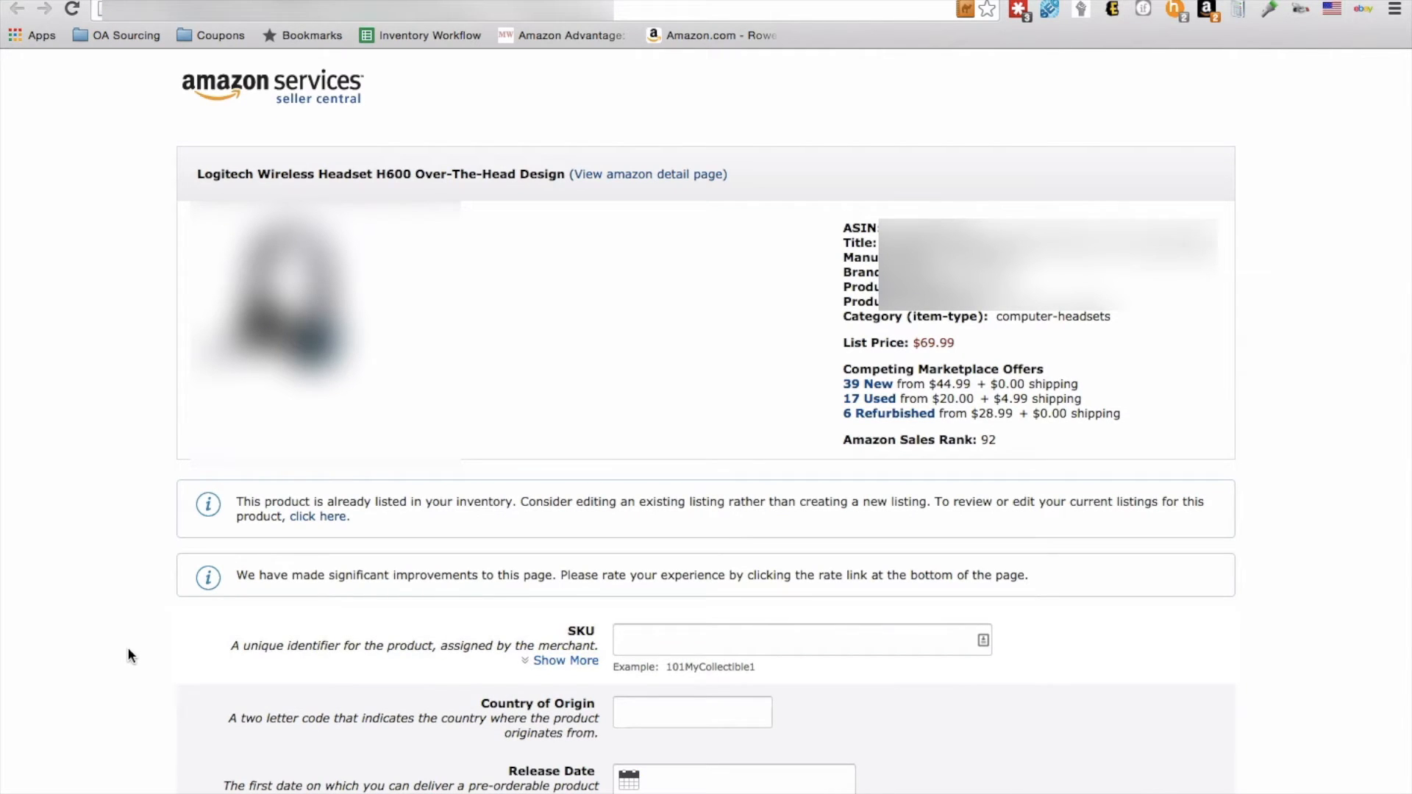
scroll(128, 655, "down", 15)
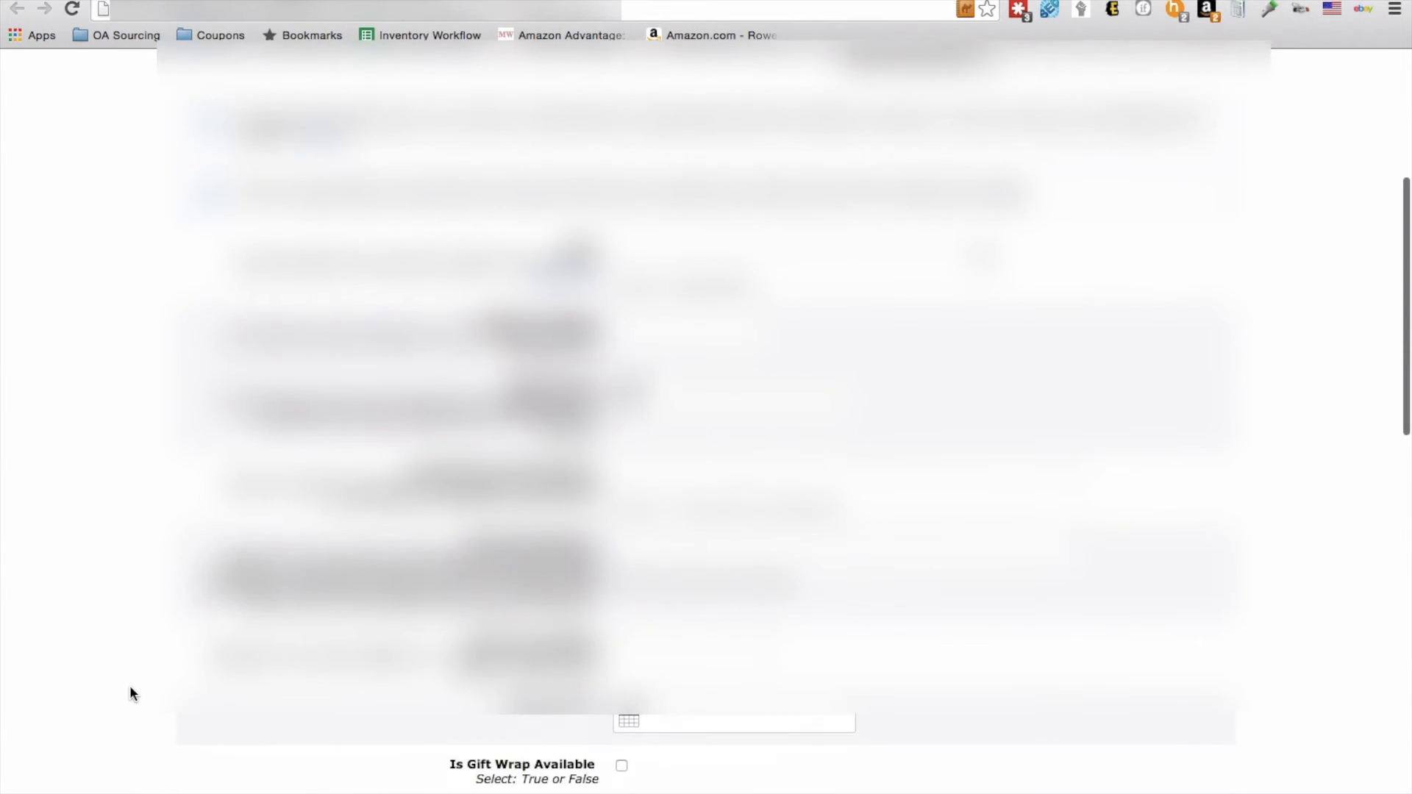
scroll(130, 692, "down", 10)
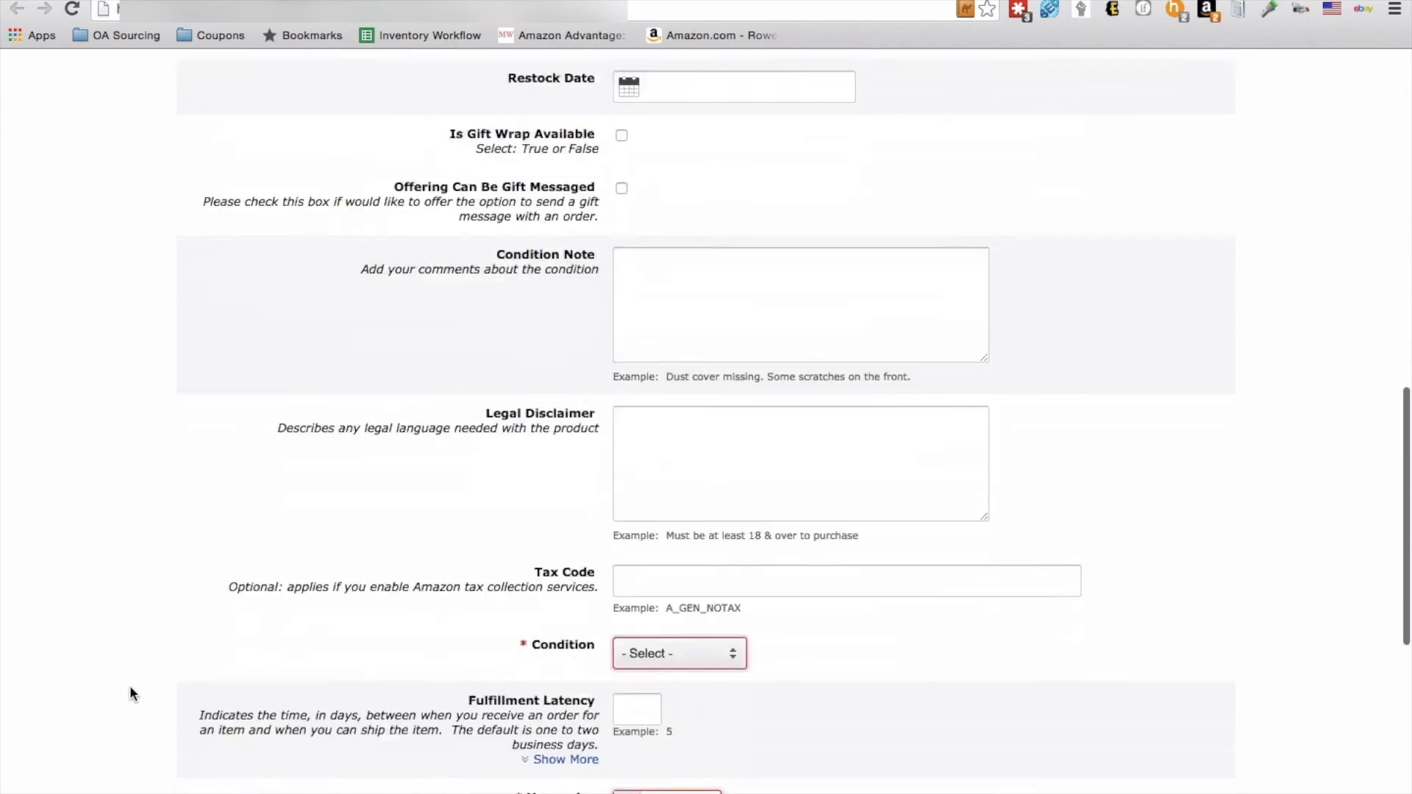
scroll(129, 685, "down", 2)
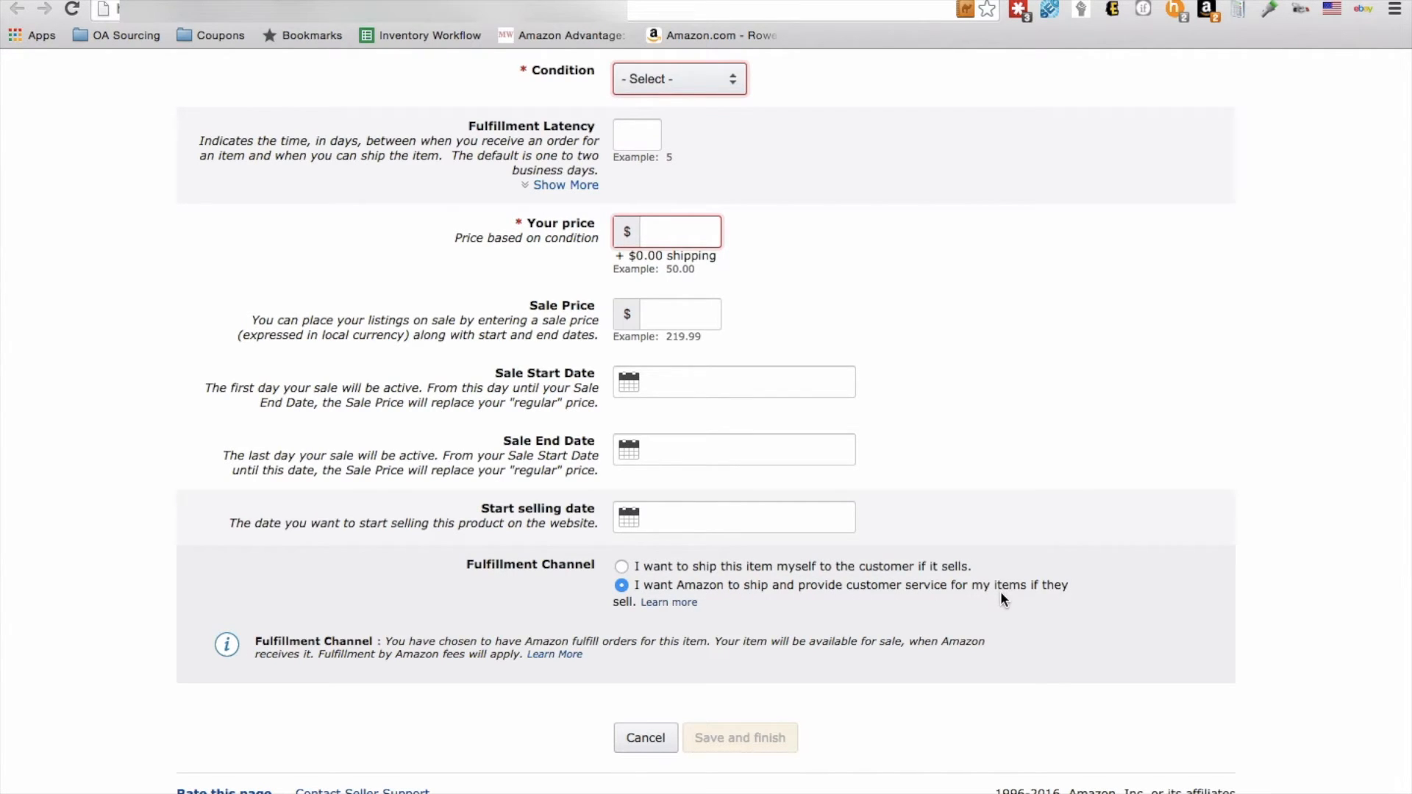
left_click(622, 566)
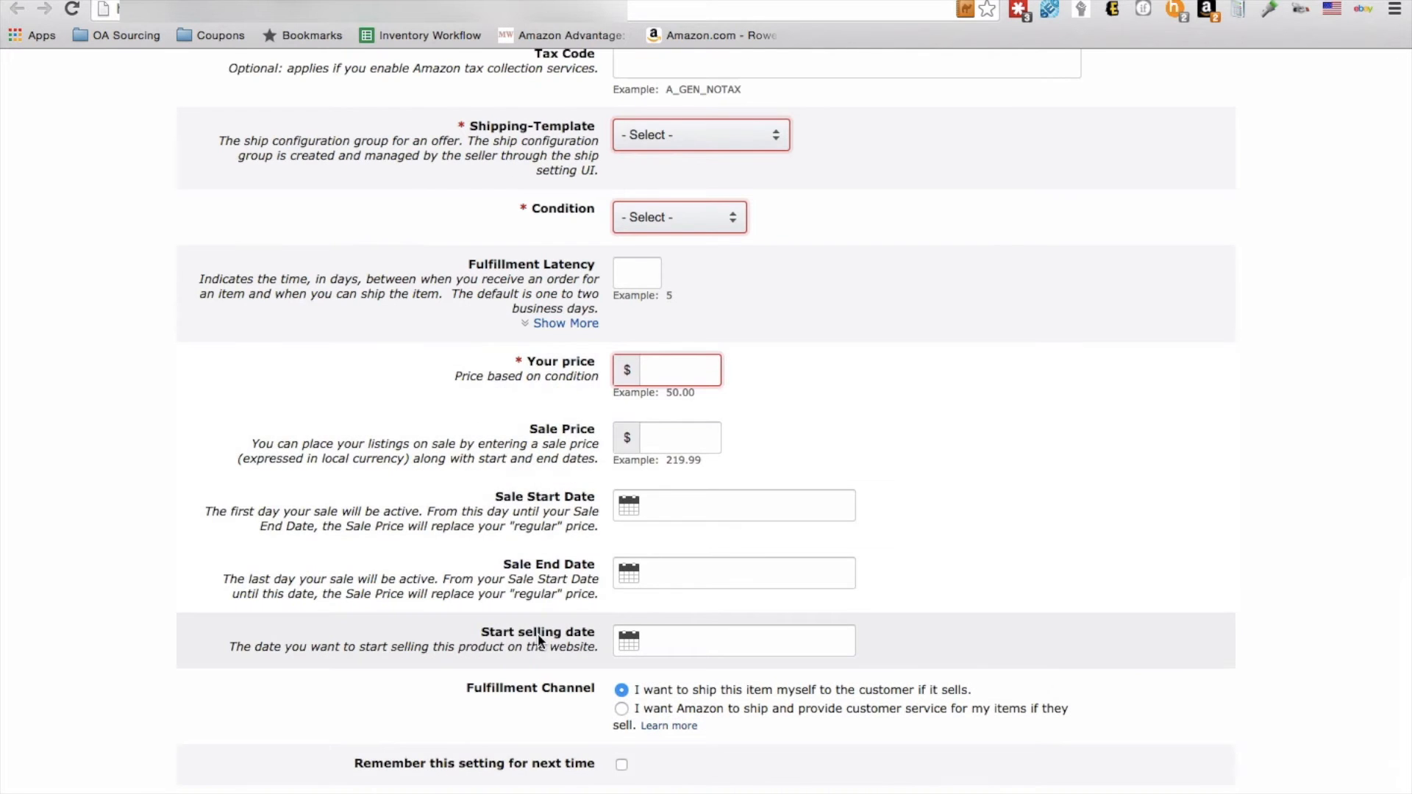
Step: Set the listing quantity to 2 and choose Default Amazon Template as the shipping template
scroll(453, 501, "up", 5)
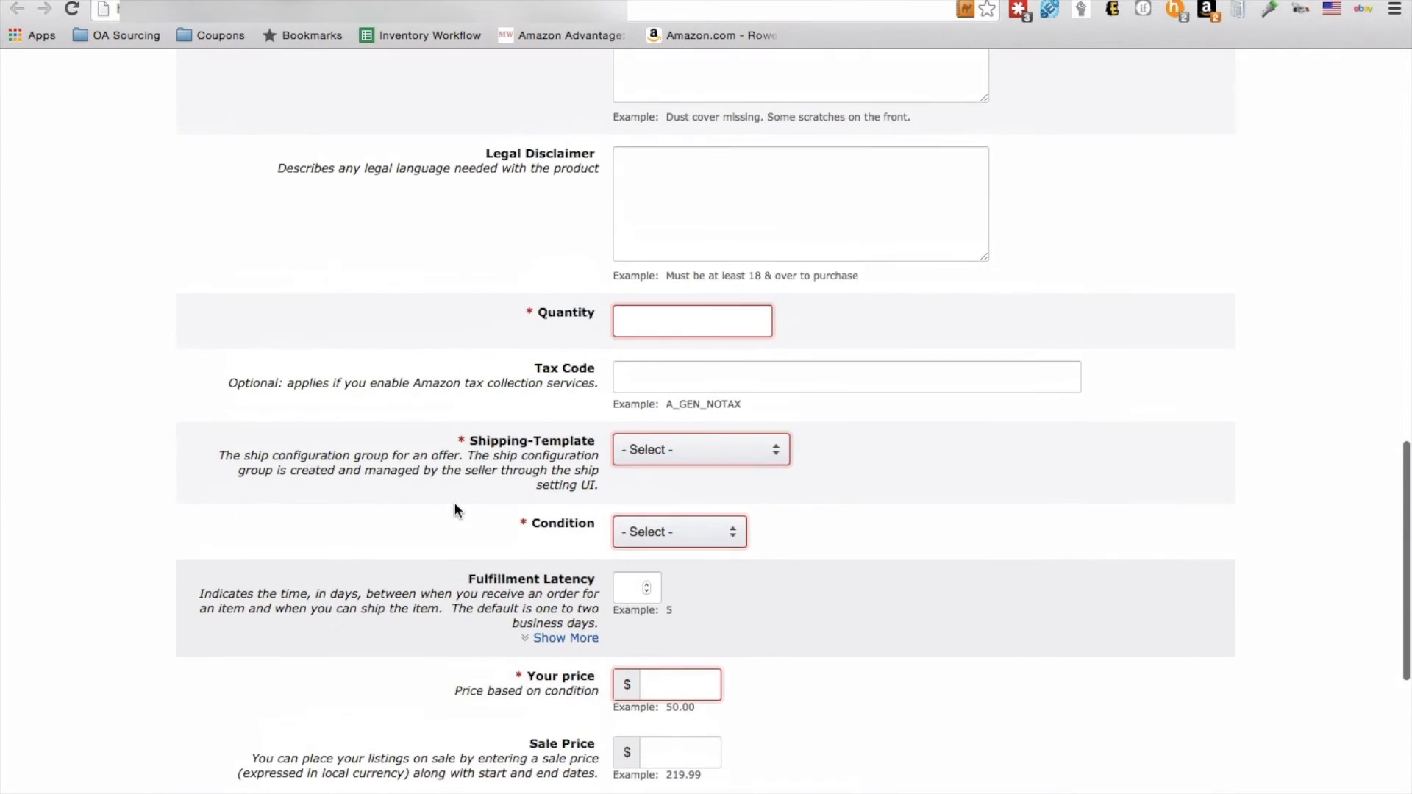
left_click(645, 319)
type("2")
left_click(780, 477)
left_click(750, 447)
left_click(753, 462)
Step: Set the condition to Used - Like New and enter the condition note "Brand new, unopened with factory seals."
left_click(678, 540)
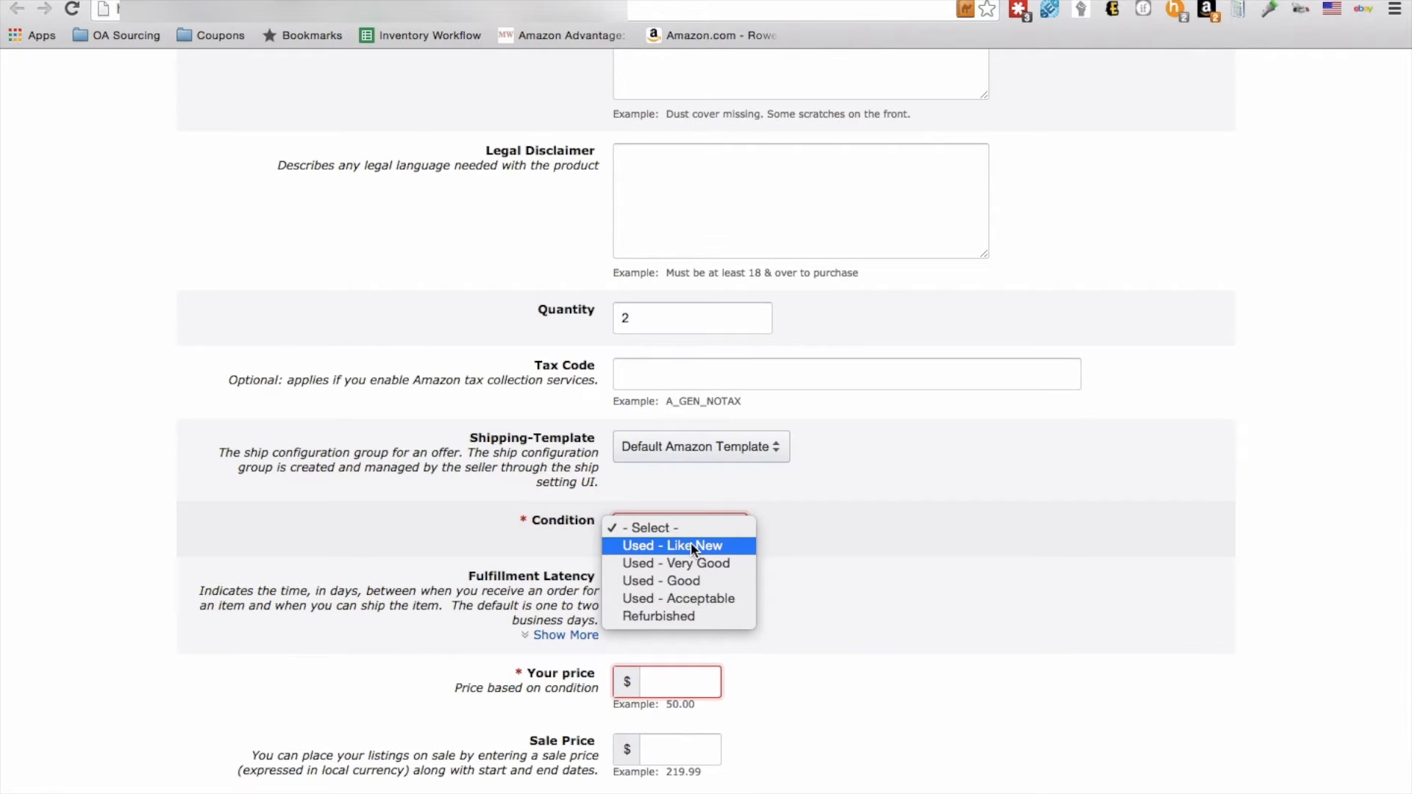
left_click(692, 547)
scroll(735, 552, "up", 3)
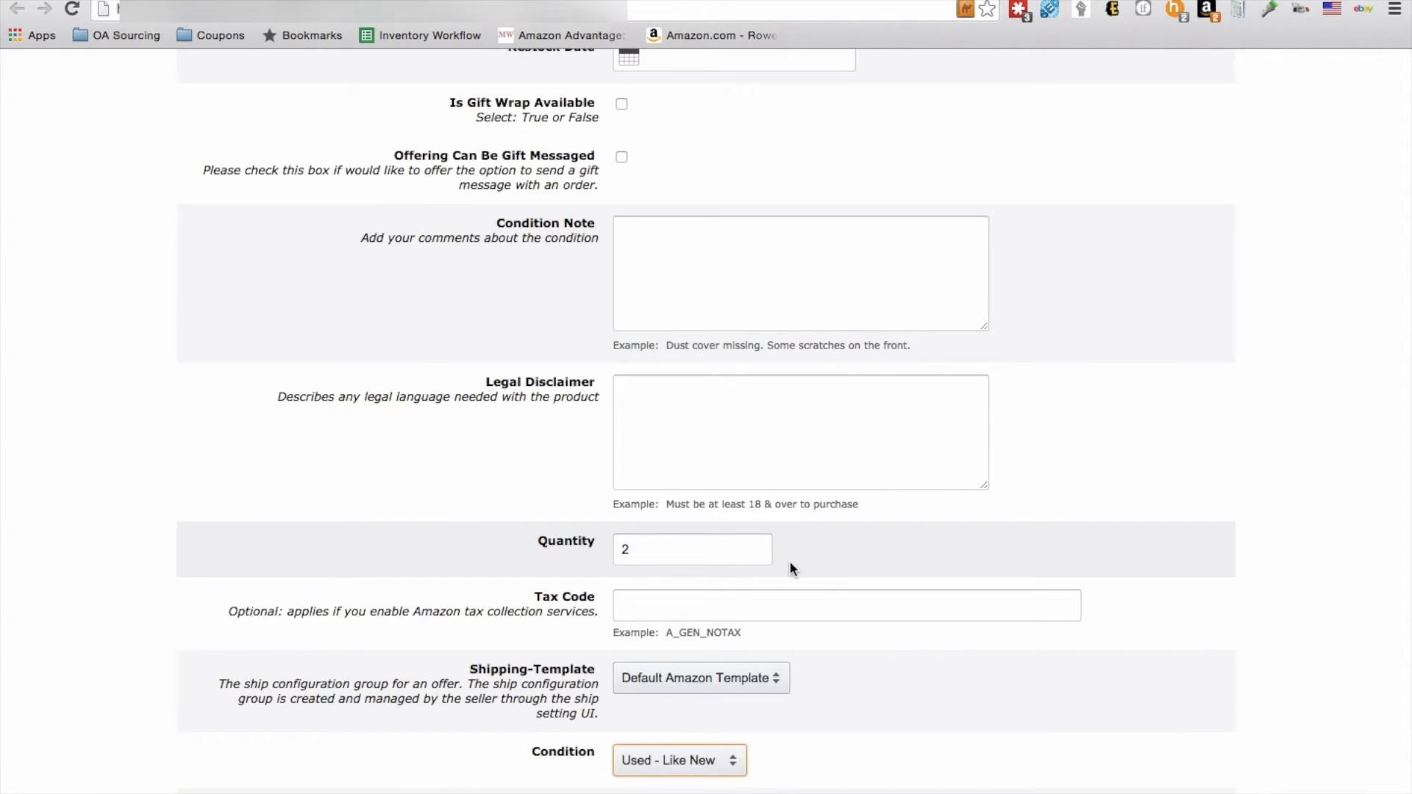
left_click(693, 293)
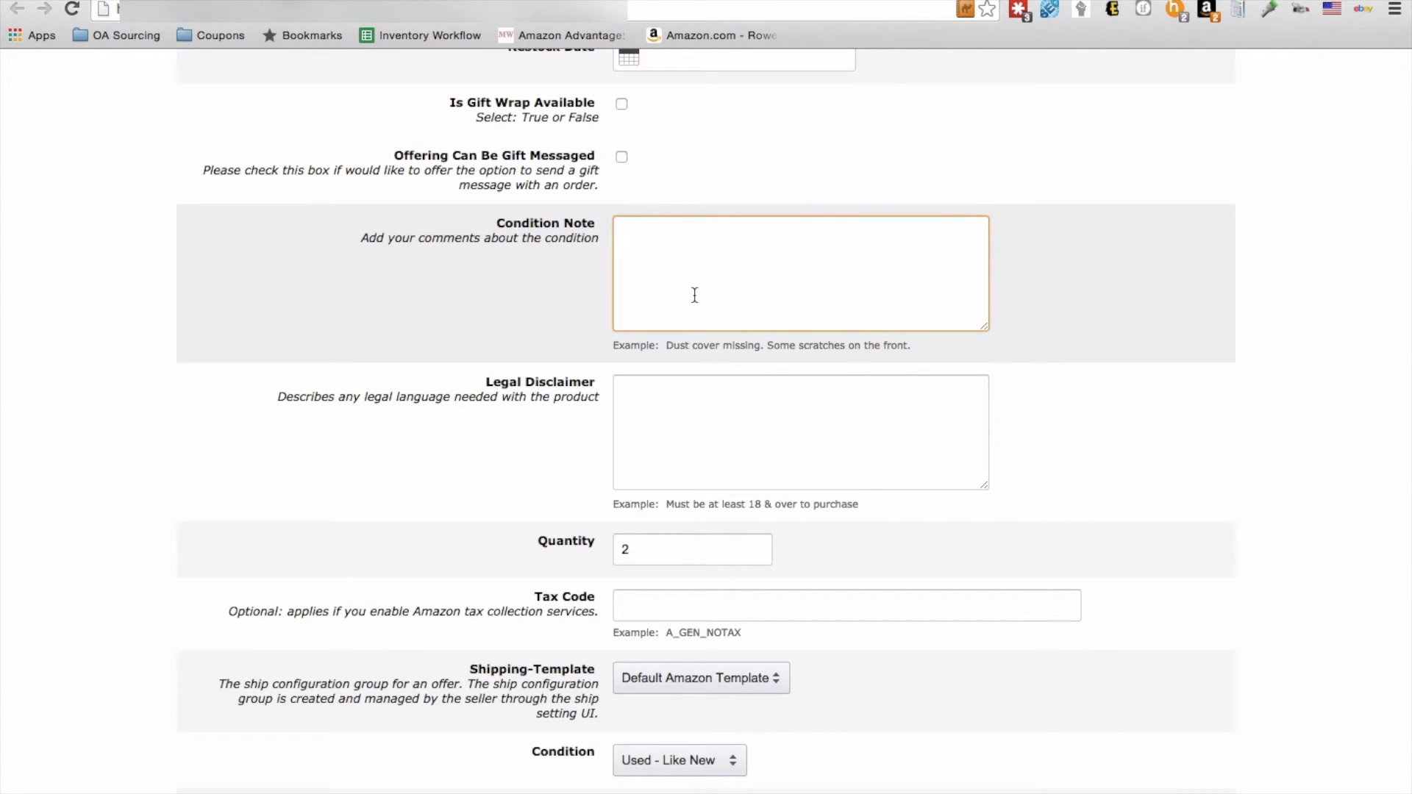
type("Brand new, unopened, wi")
key("BackSpace")
key("BackSpace")
key("BackSpace")
key("BackSpace")
type("with factory e")
type("eals.")
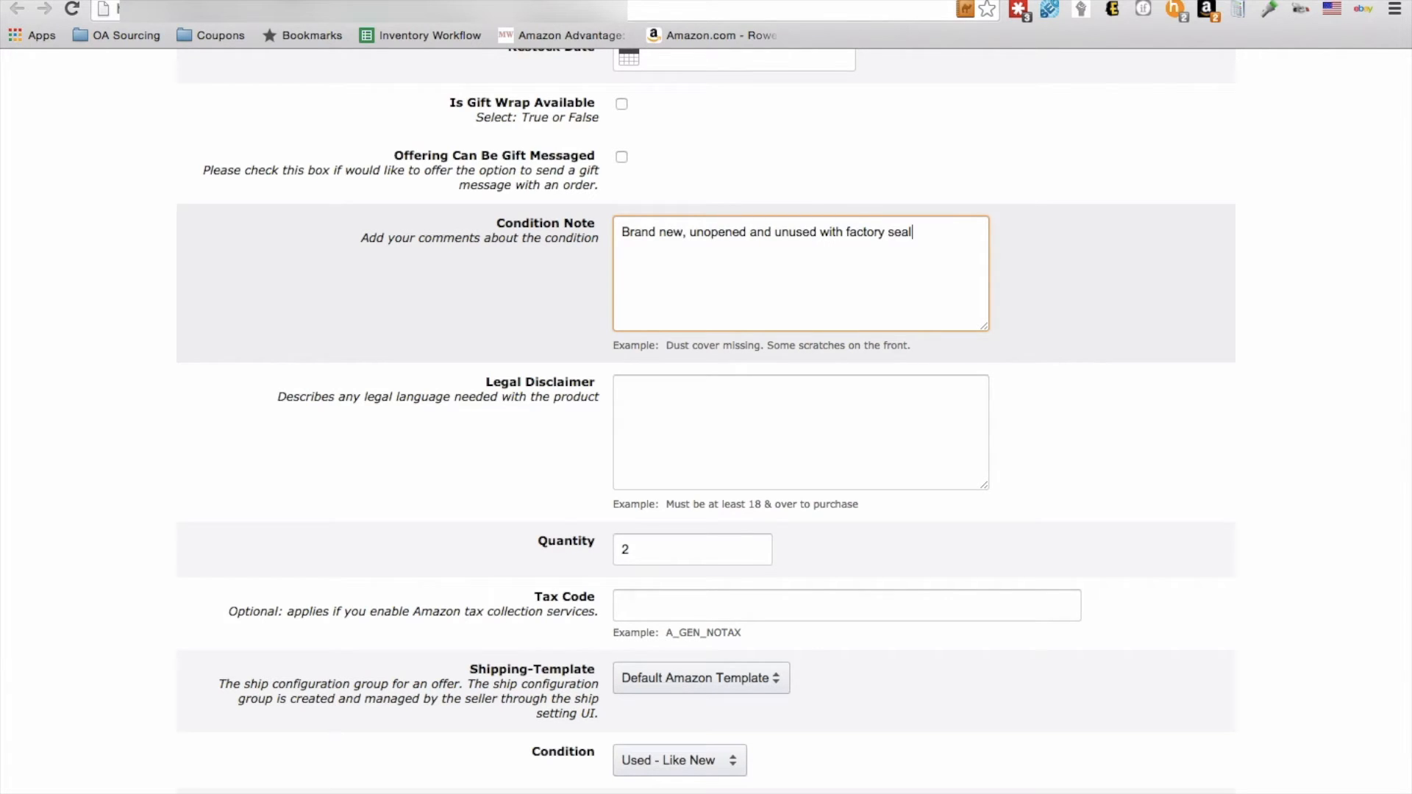
type("s.")
left_click(252, 477)
Step: Open the headset's Amazon detail page from the listing form and go to its used offers
scroll(251, 477, "down", 8)
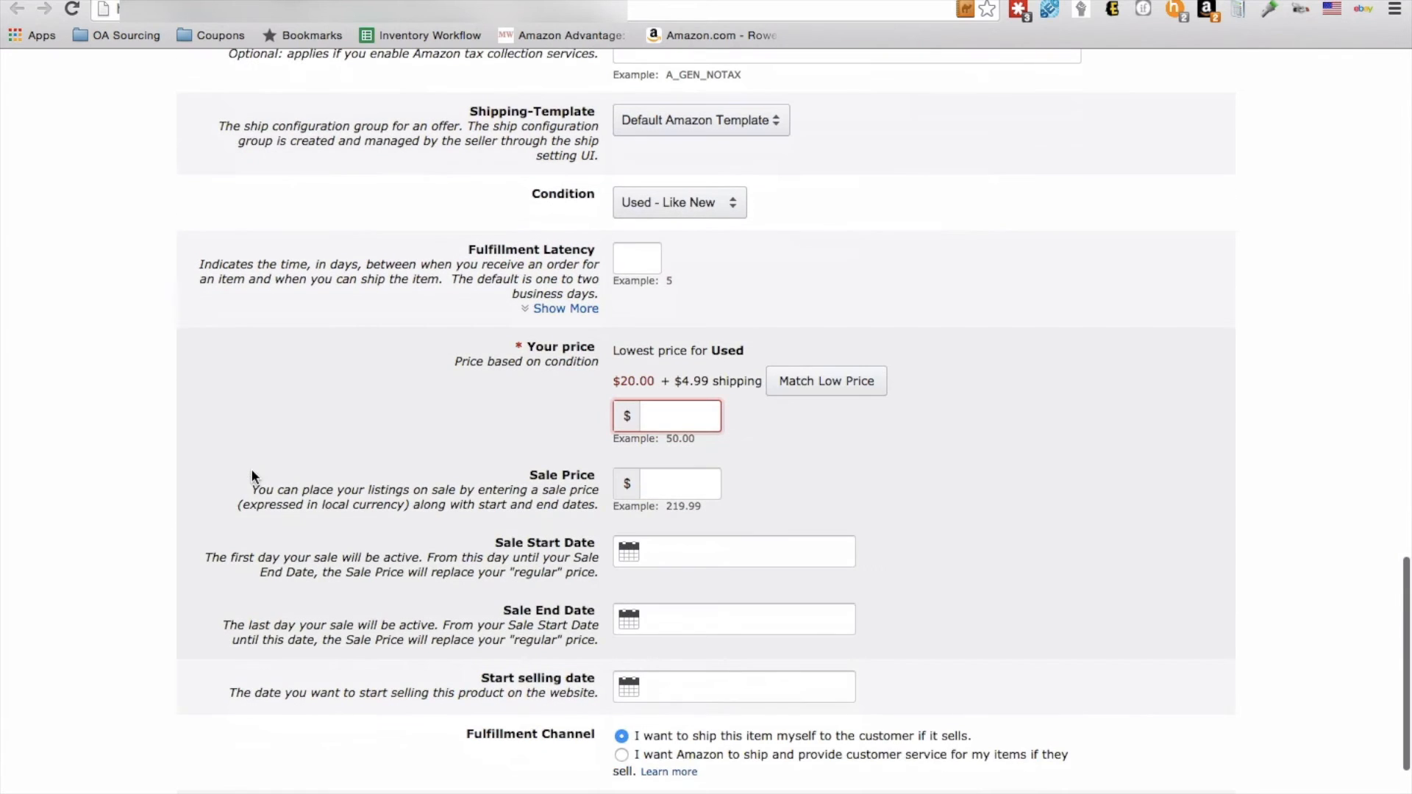
left_click(680, 418)
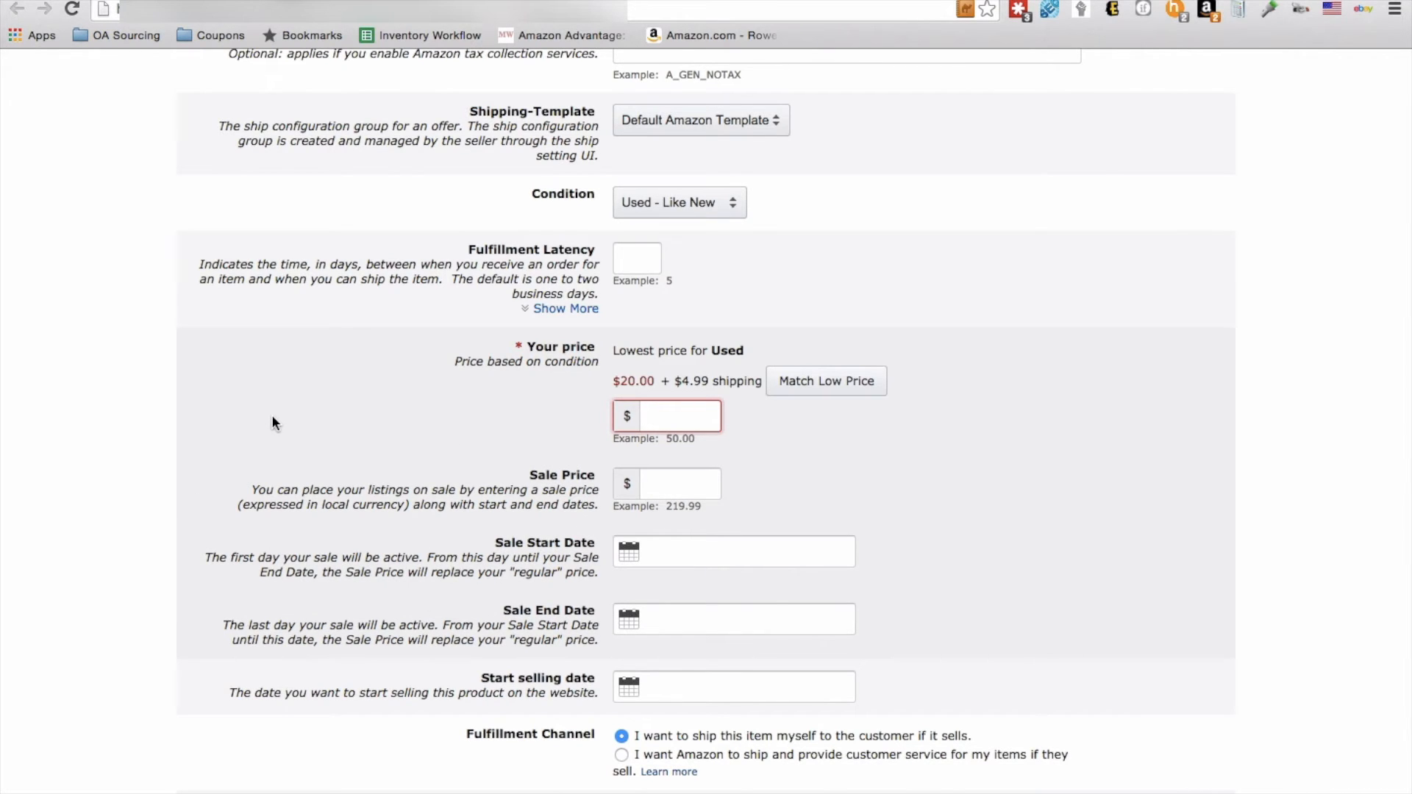
scroll(272, 418, "up", 10)
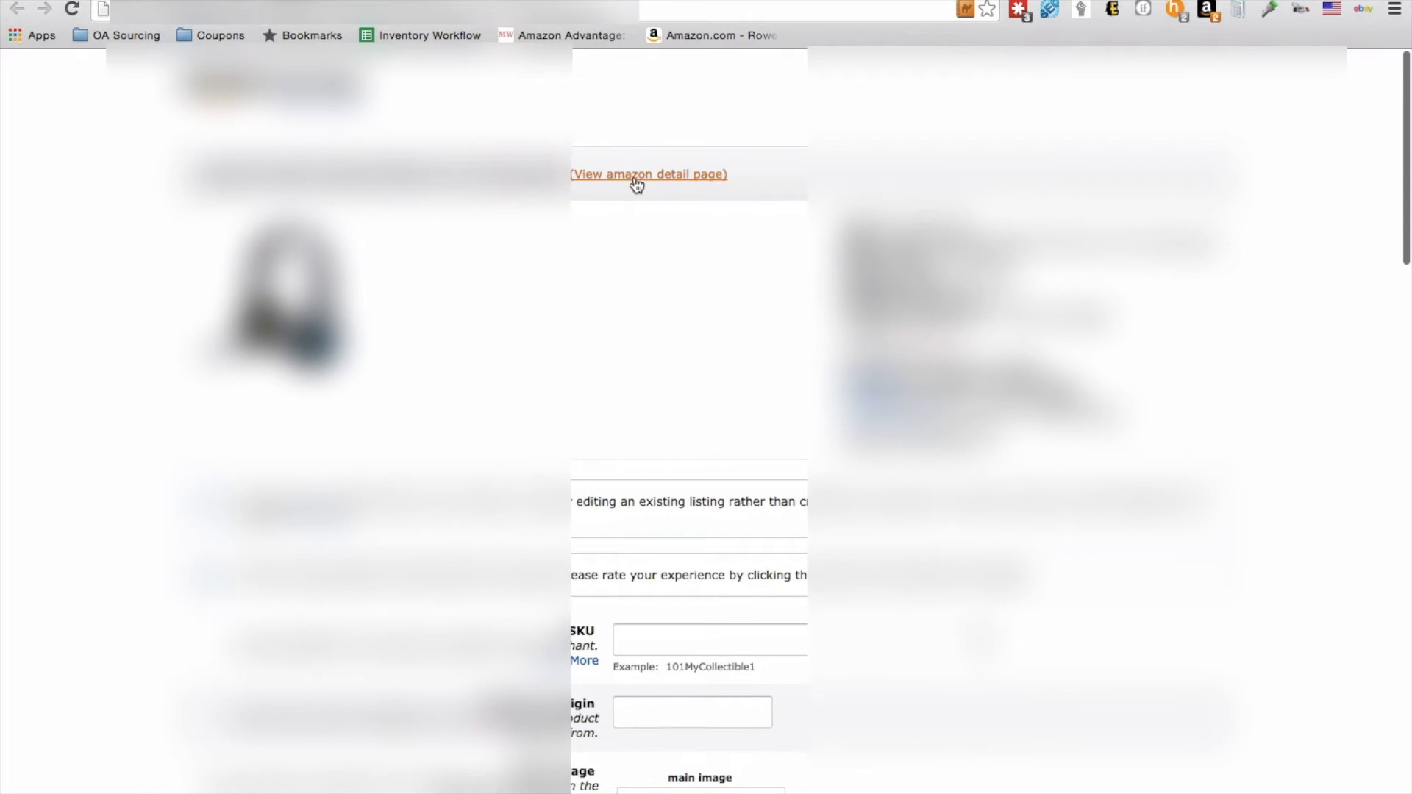
left_click(636, 180)
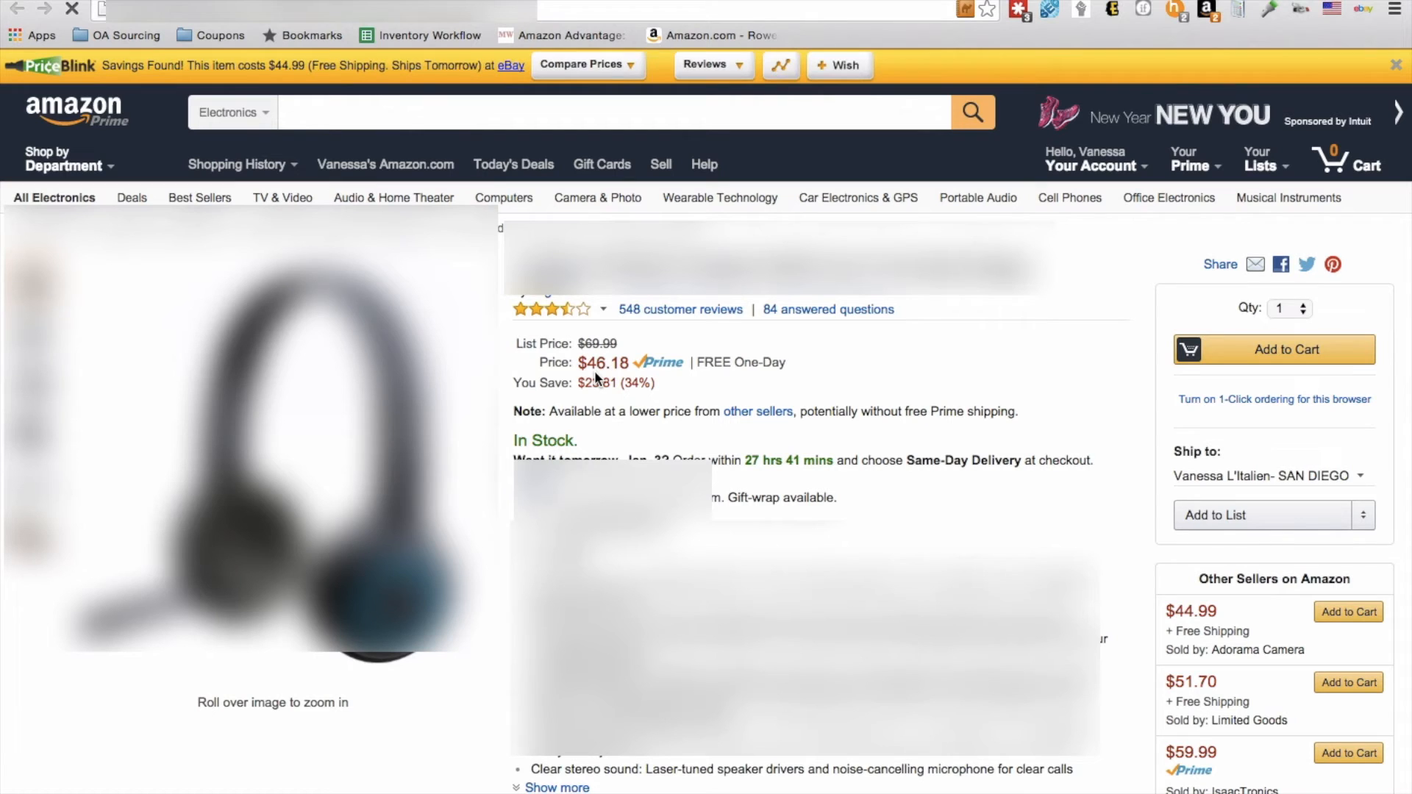
scroll(706, 509, "down", 2)
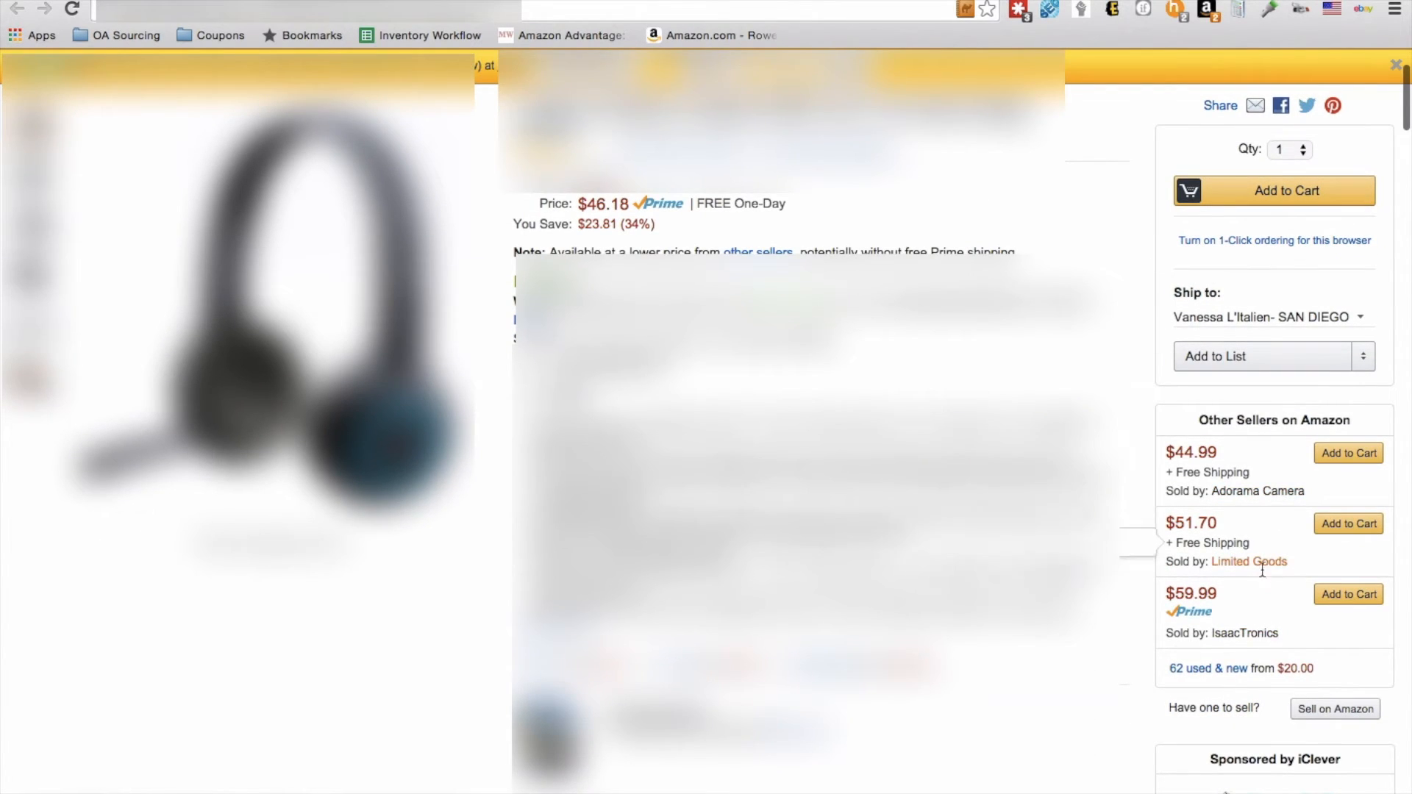
scroll(816, 687, "down", 3)
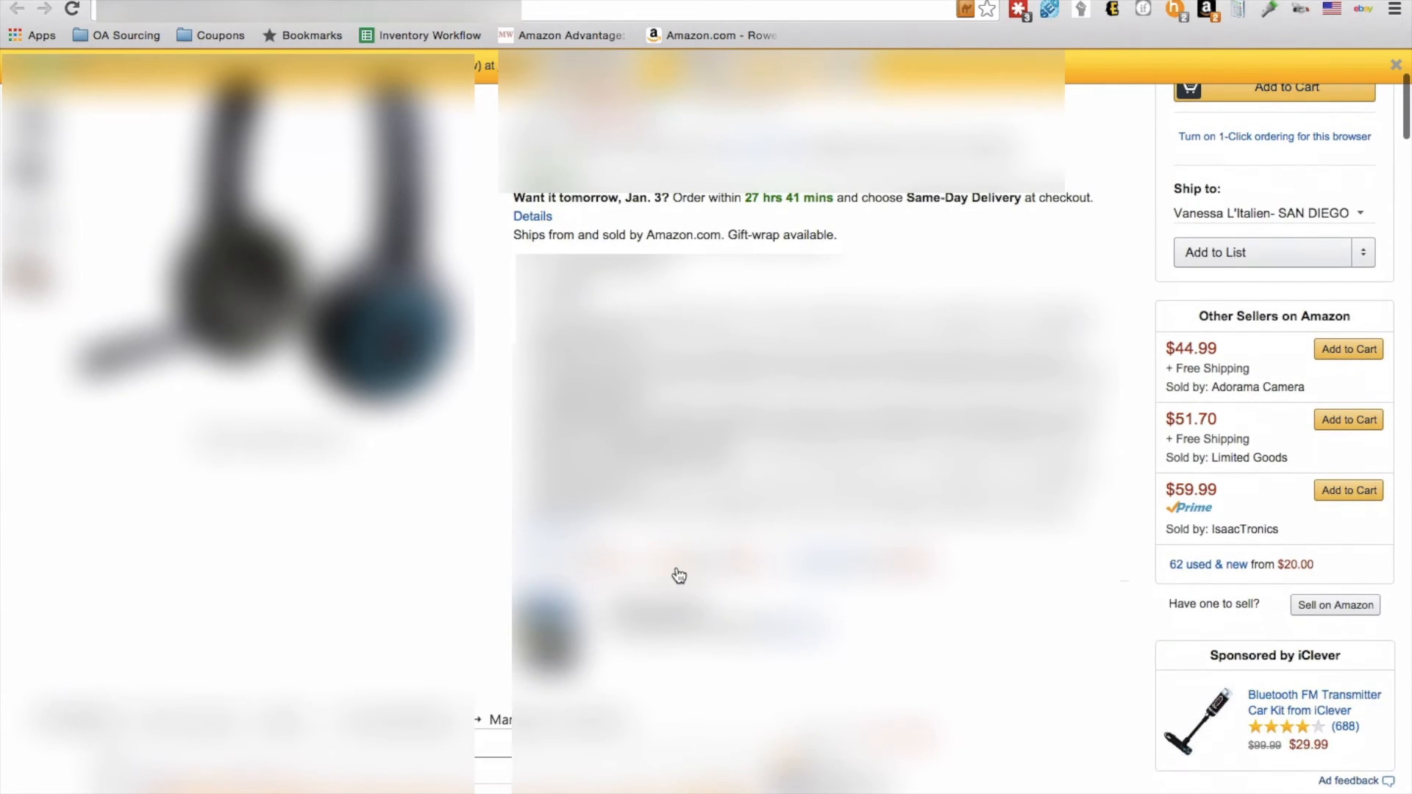
left_click(678, 574)
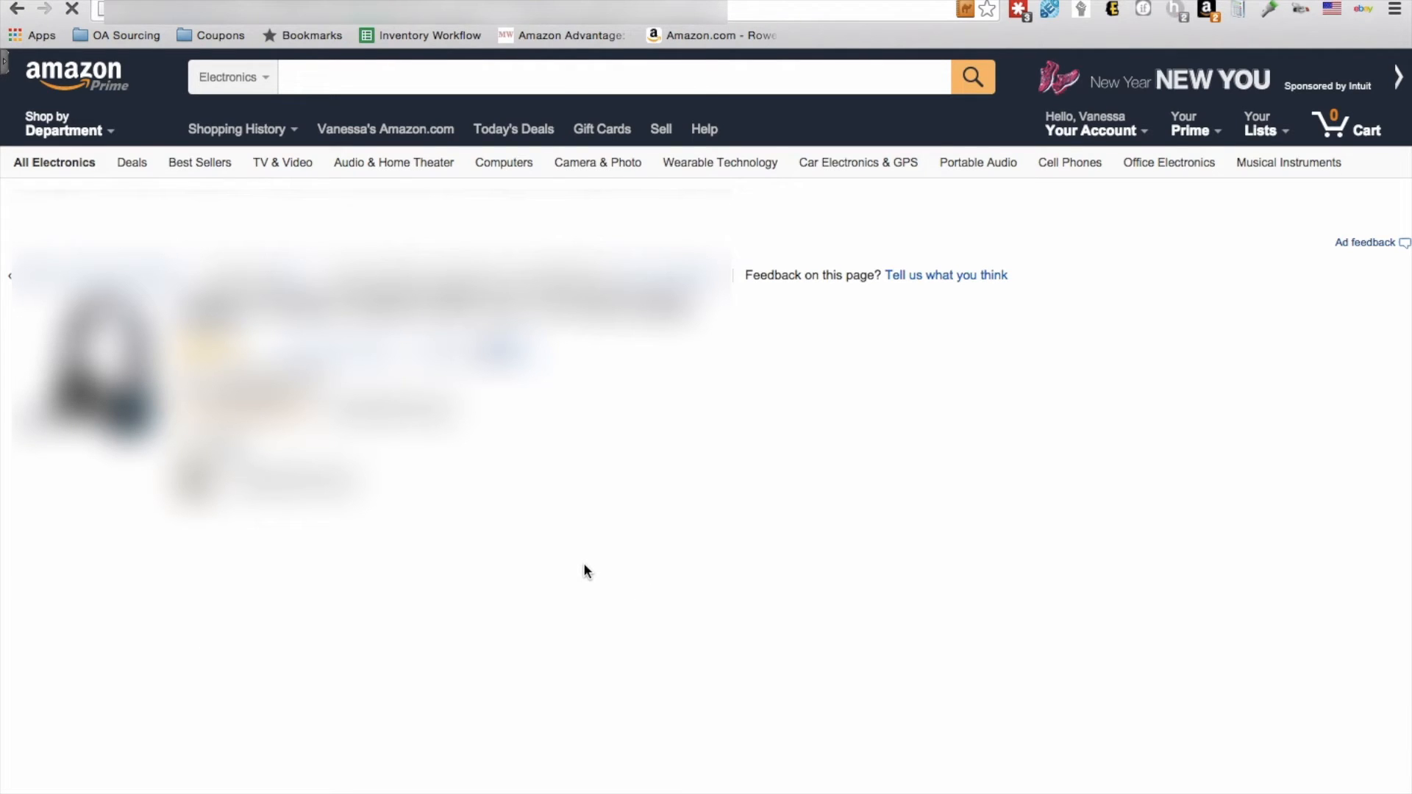
Step: Compare the competing used offers by price, condition and fulfillment, including those in Used - Like New condition
scroll(586, 571, "down", 7)
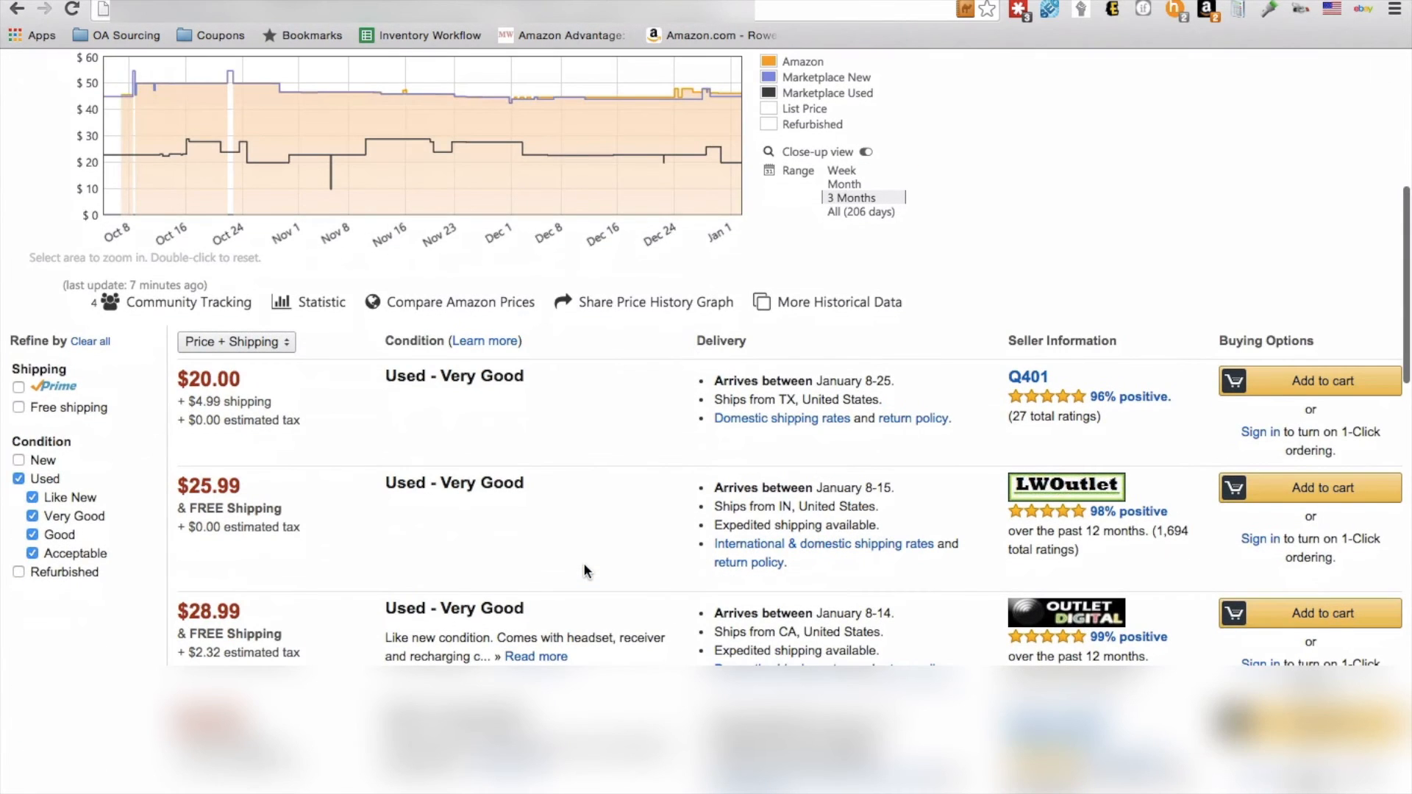
scroll(611, 506, "down", 6)
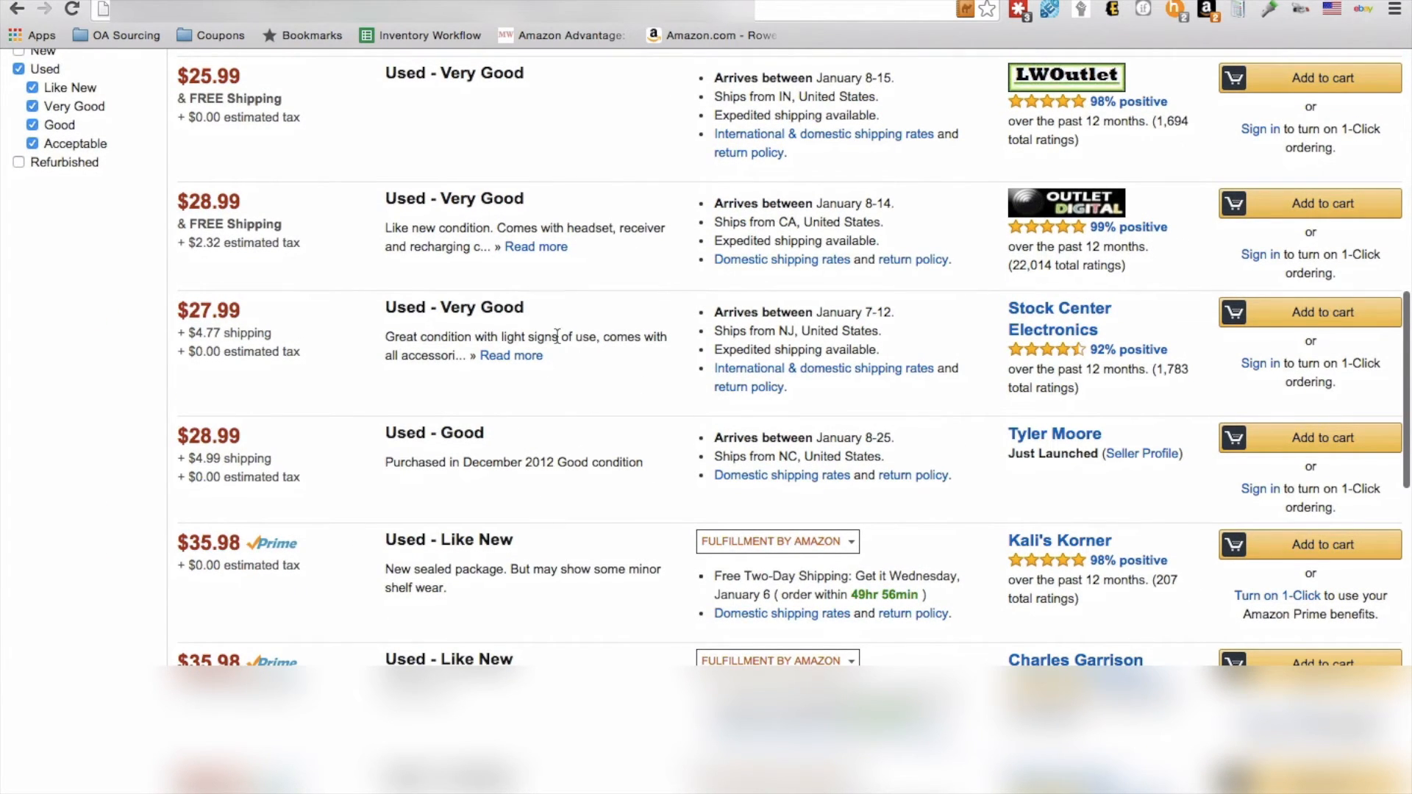
scroll(557, 336, "down", 2)
scroll(553, 341, "down", 2)
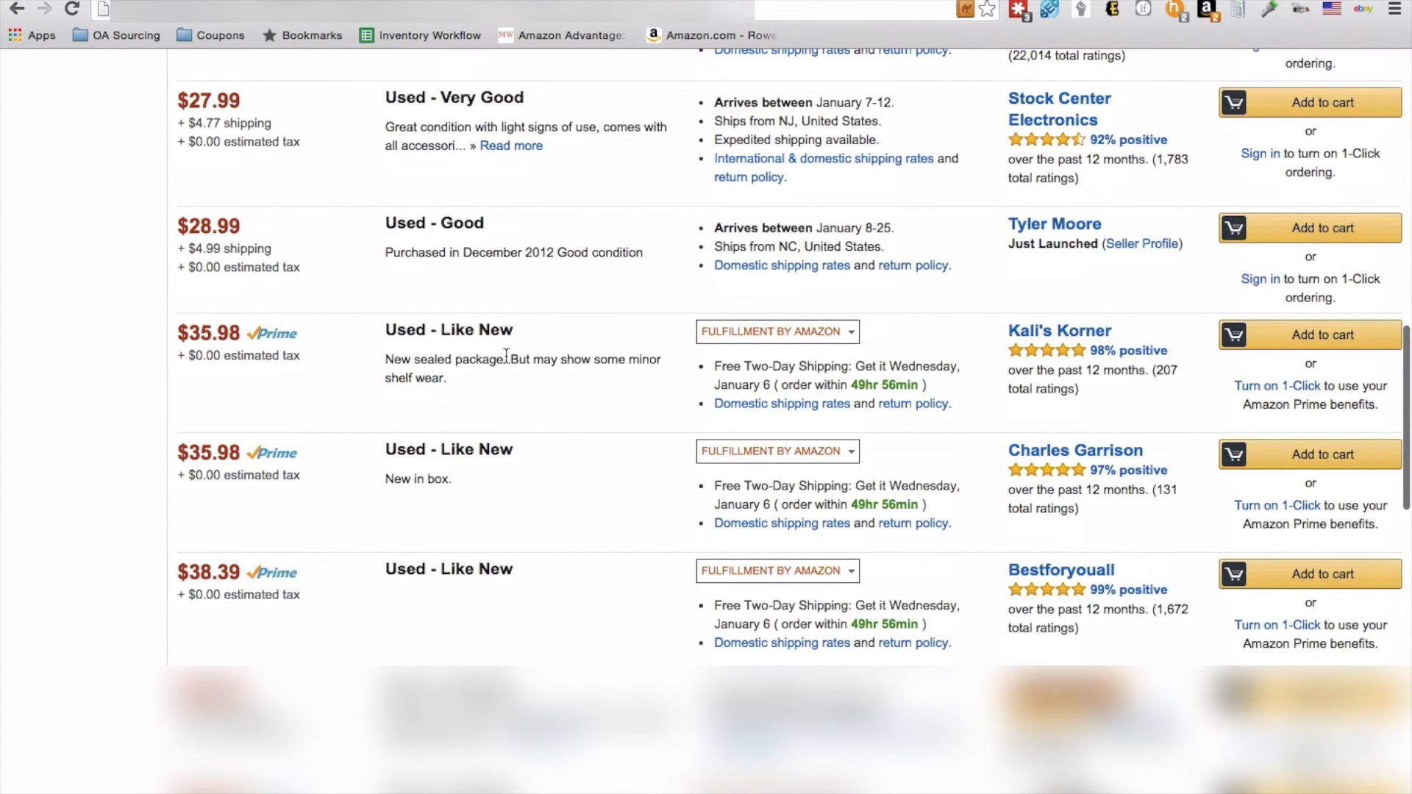
scroll(508, 338, "up", 2)
scroll(506, 356, "up", 2)
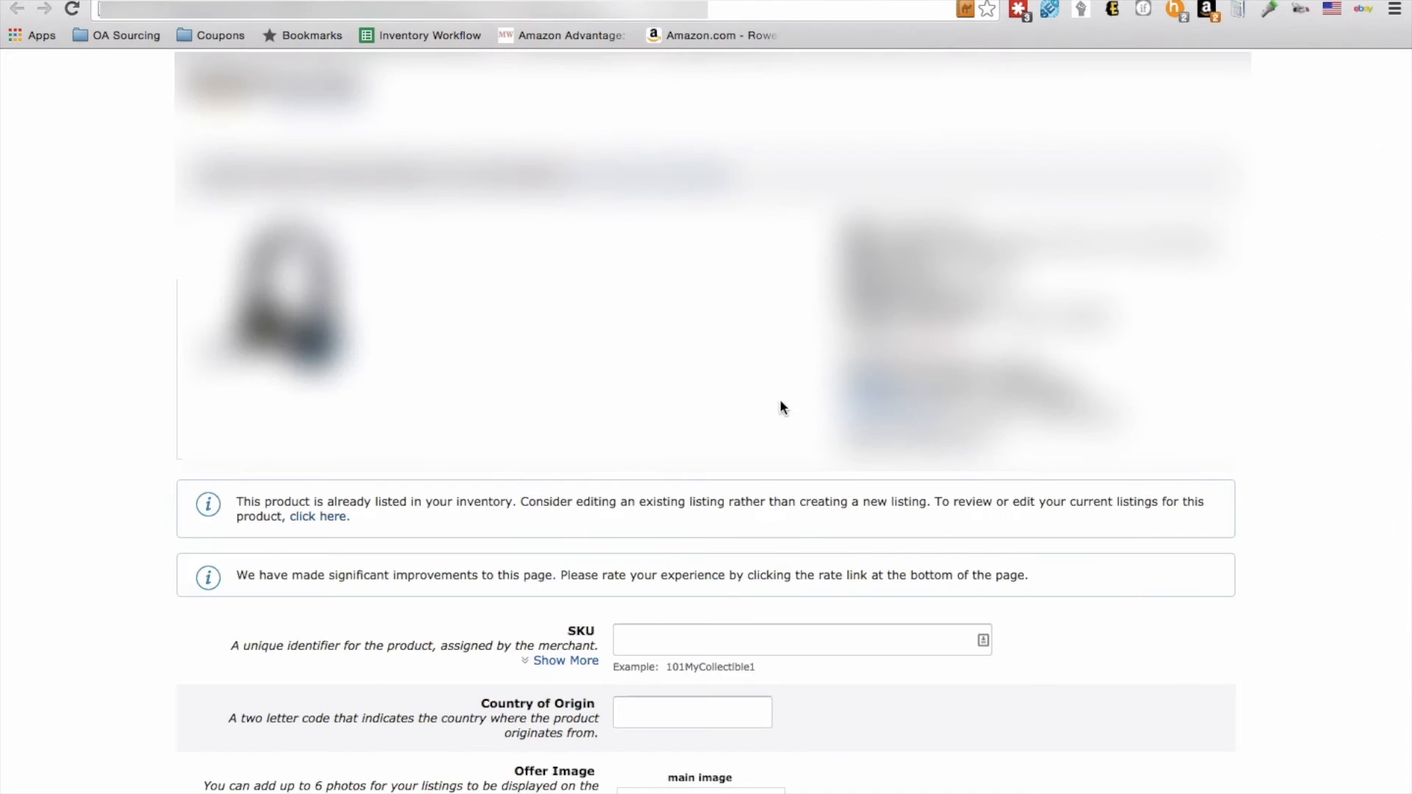
Step: Set the listing's price to $29.95 in the product listing form
scroll(666, 643, "down", 20)
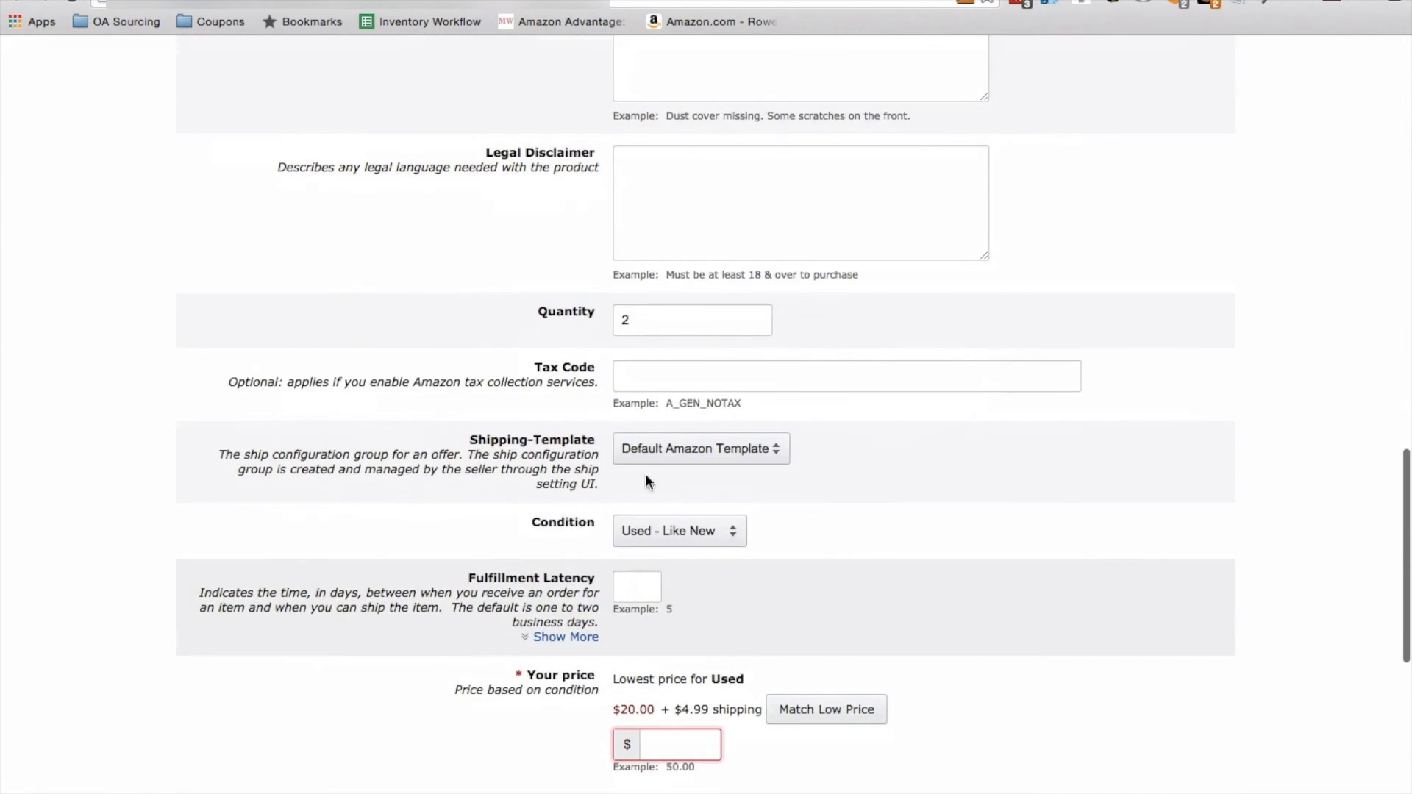
scroll(638, 544, "down", 3)
left_click(667, 610)
type("29.95")
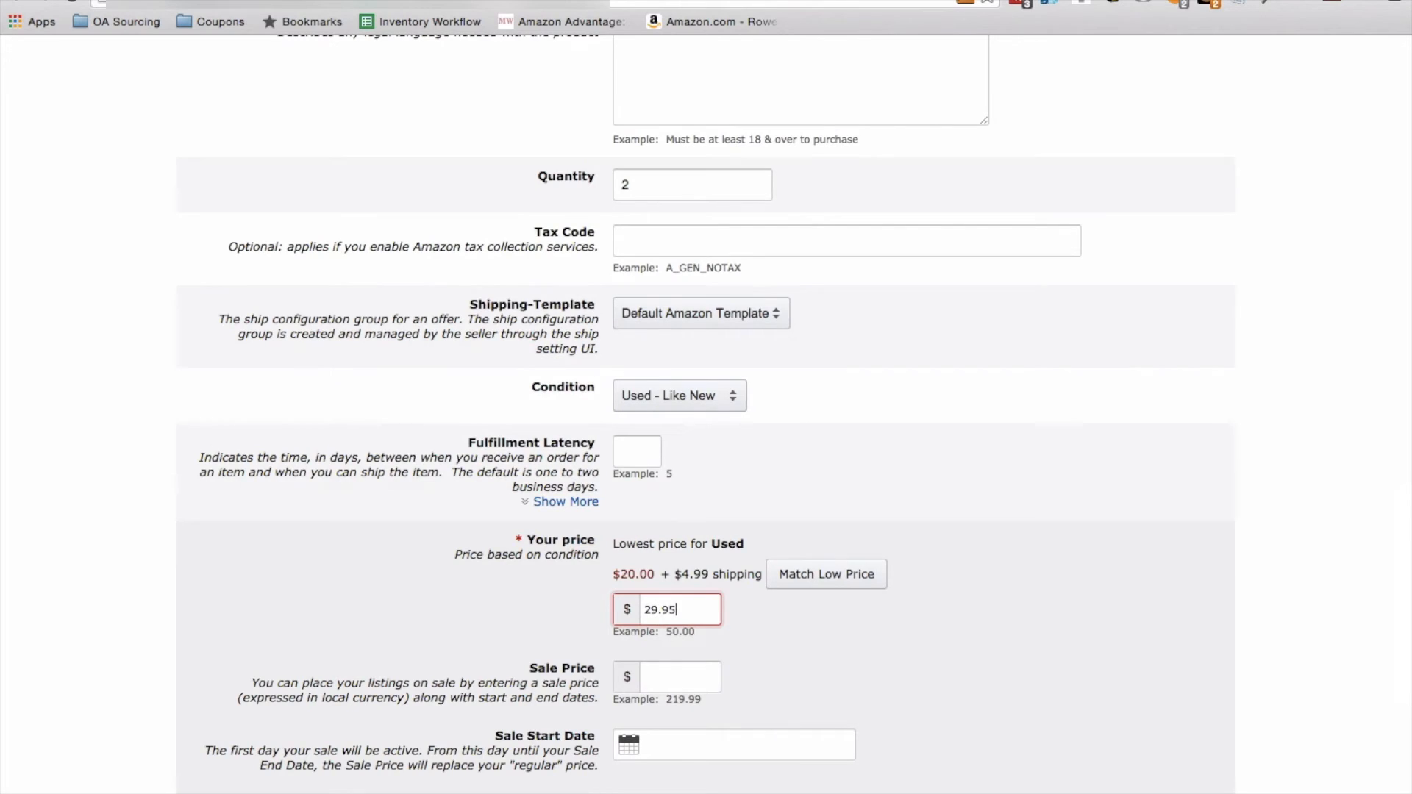
left_click(402, 616)
scroll(403, 617, "down", 10)
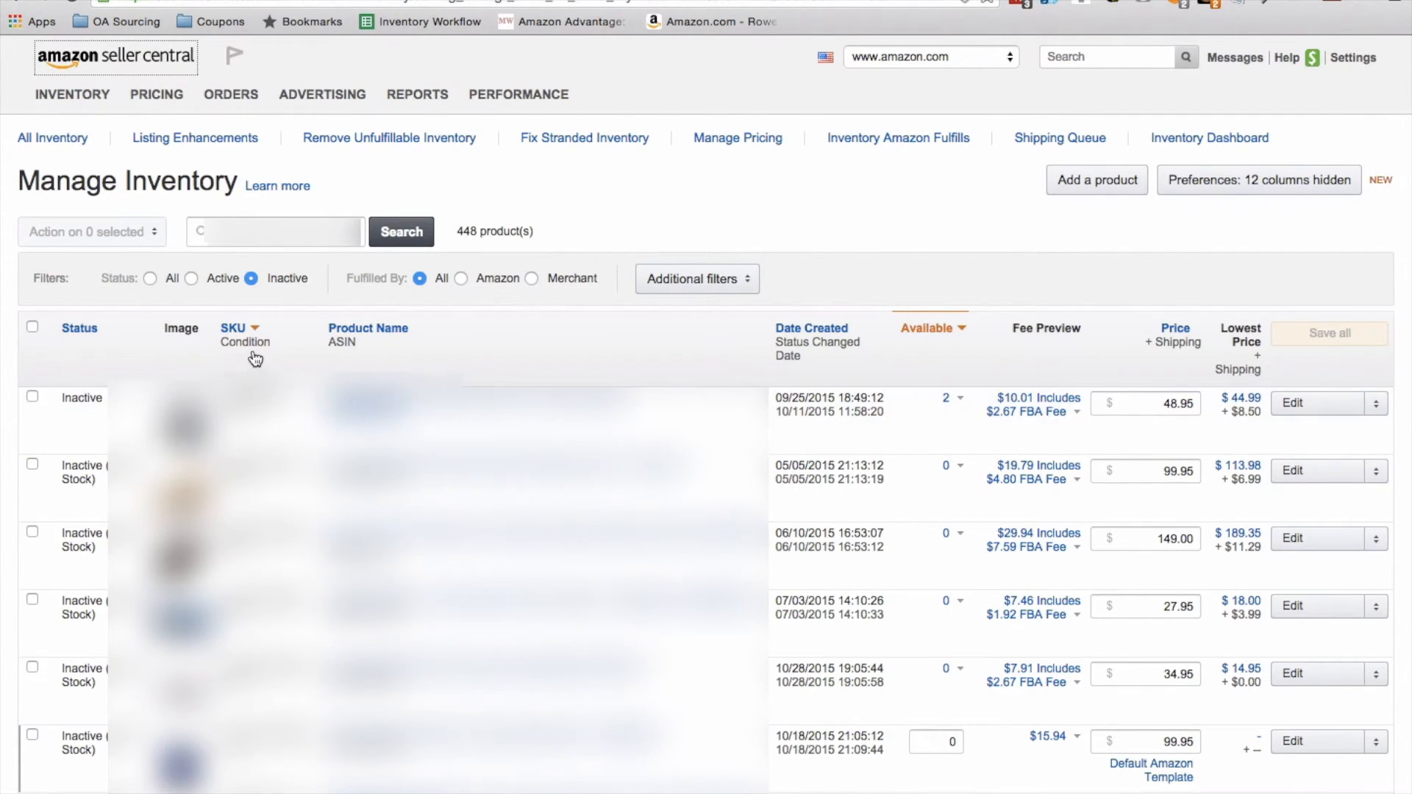
Step: Show listings of every status in Manage Inventory and search for ASIN B005GTO07O
left_click(149, 276)
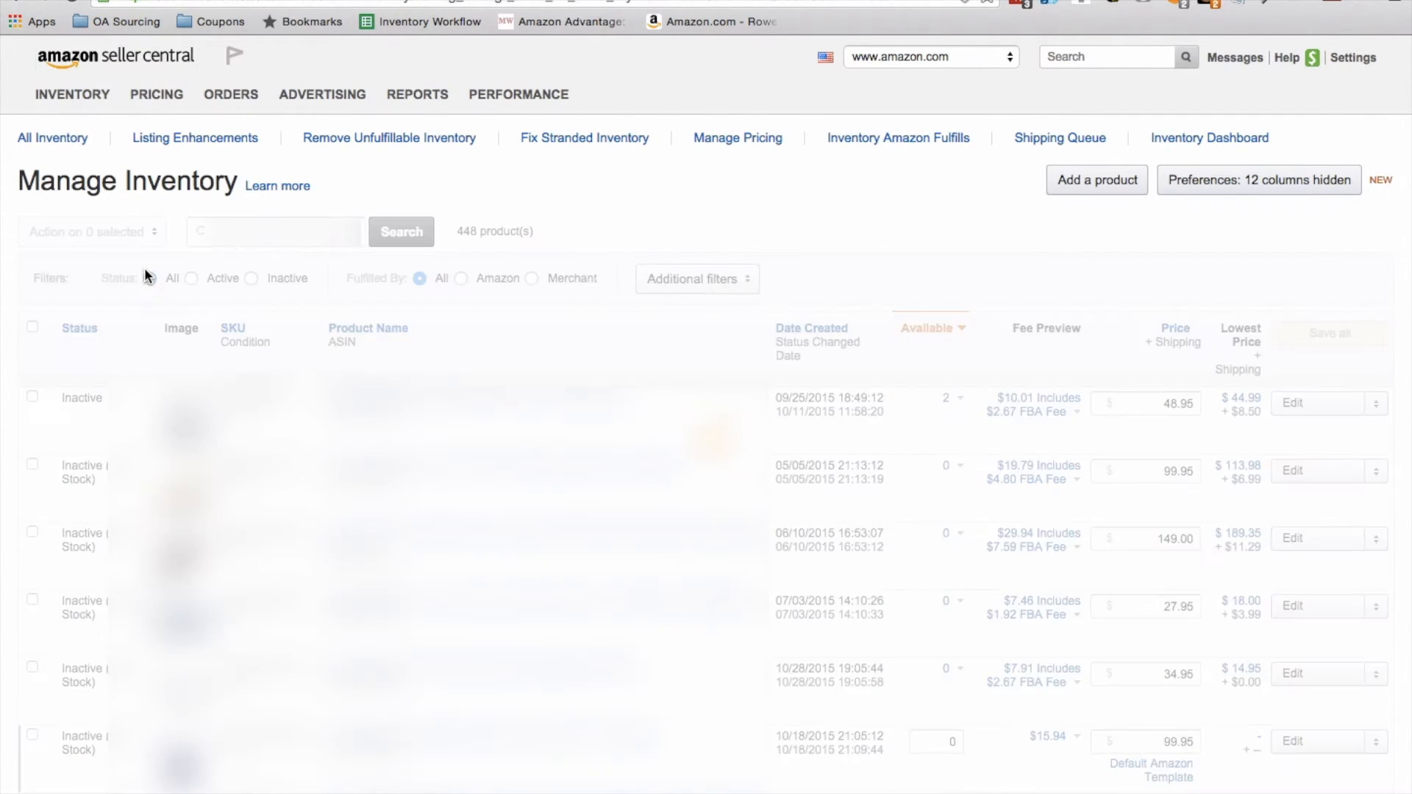
left_click(246, 231)
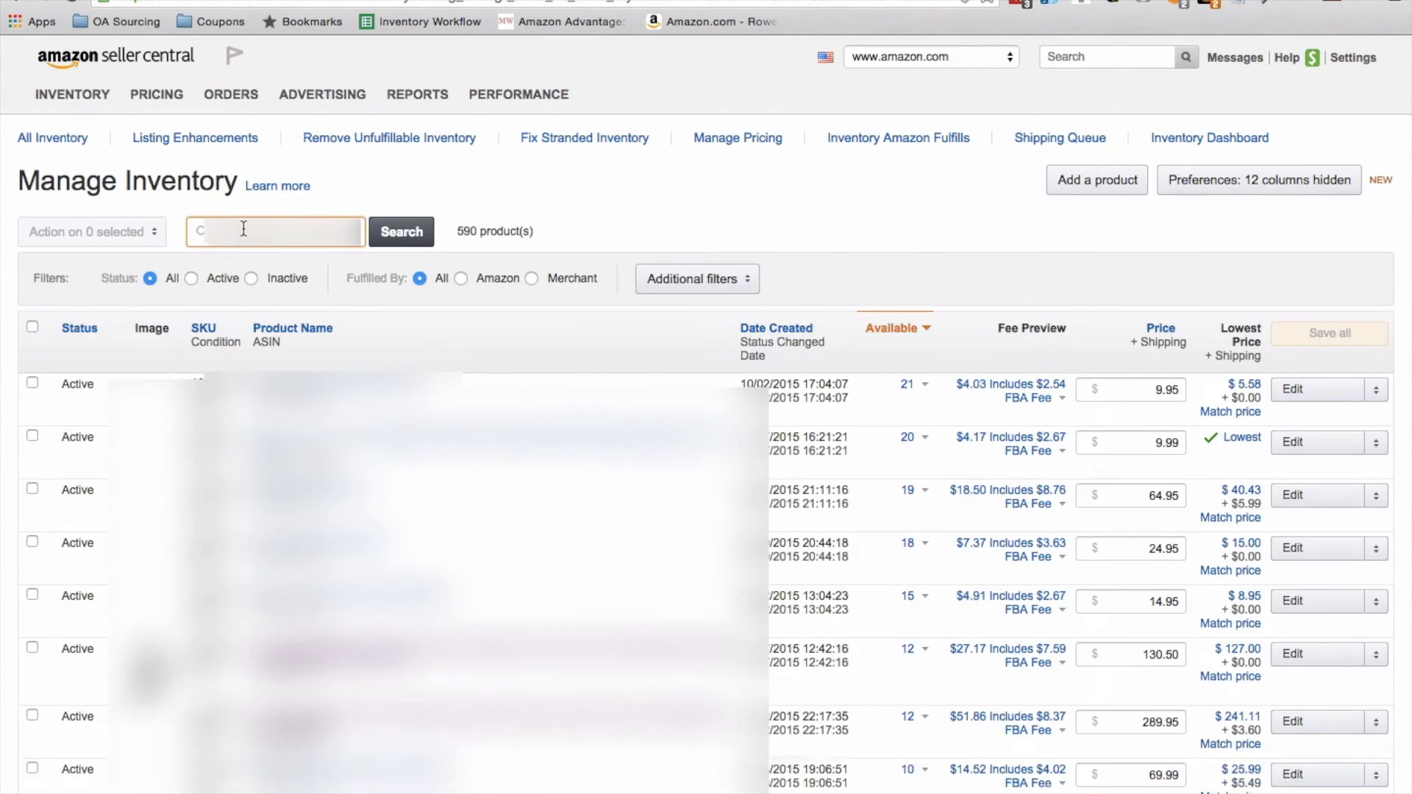
left_click(412, 233)
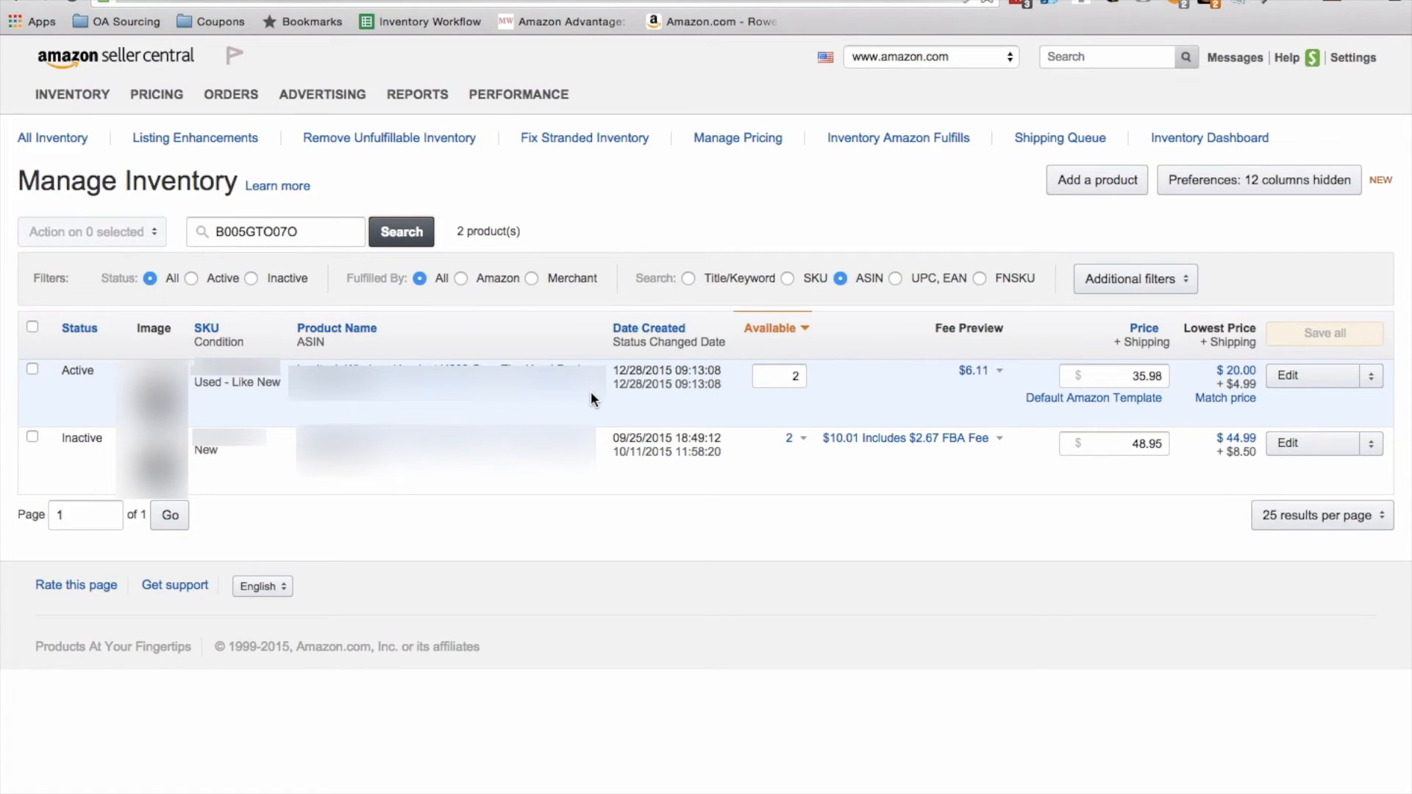
Step: Open the Seller Central home page and check the unshipped orders in the Your Orders summary
left_click(99, 68)
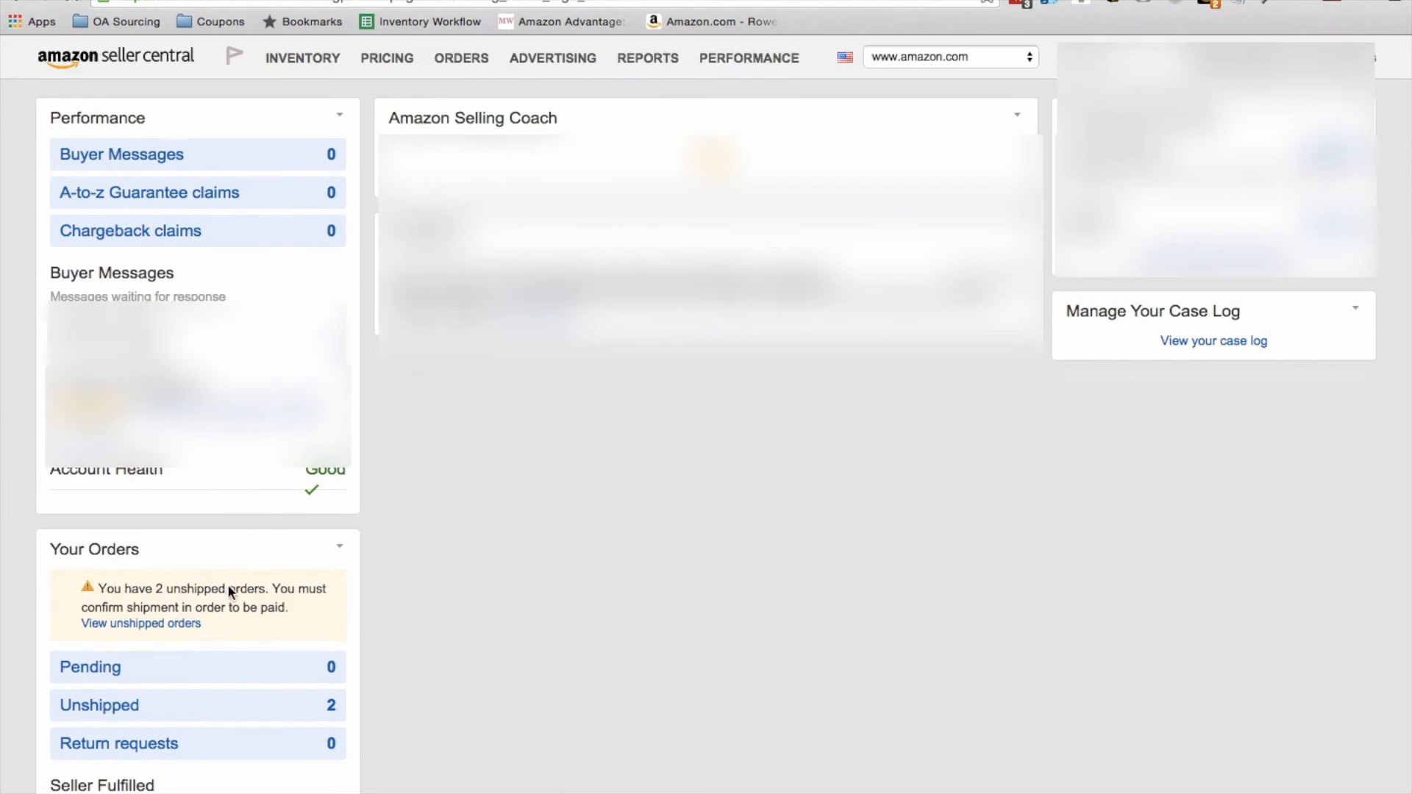
scroll(227, 584, "down", 2)
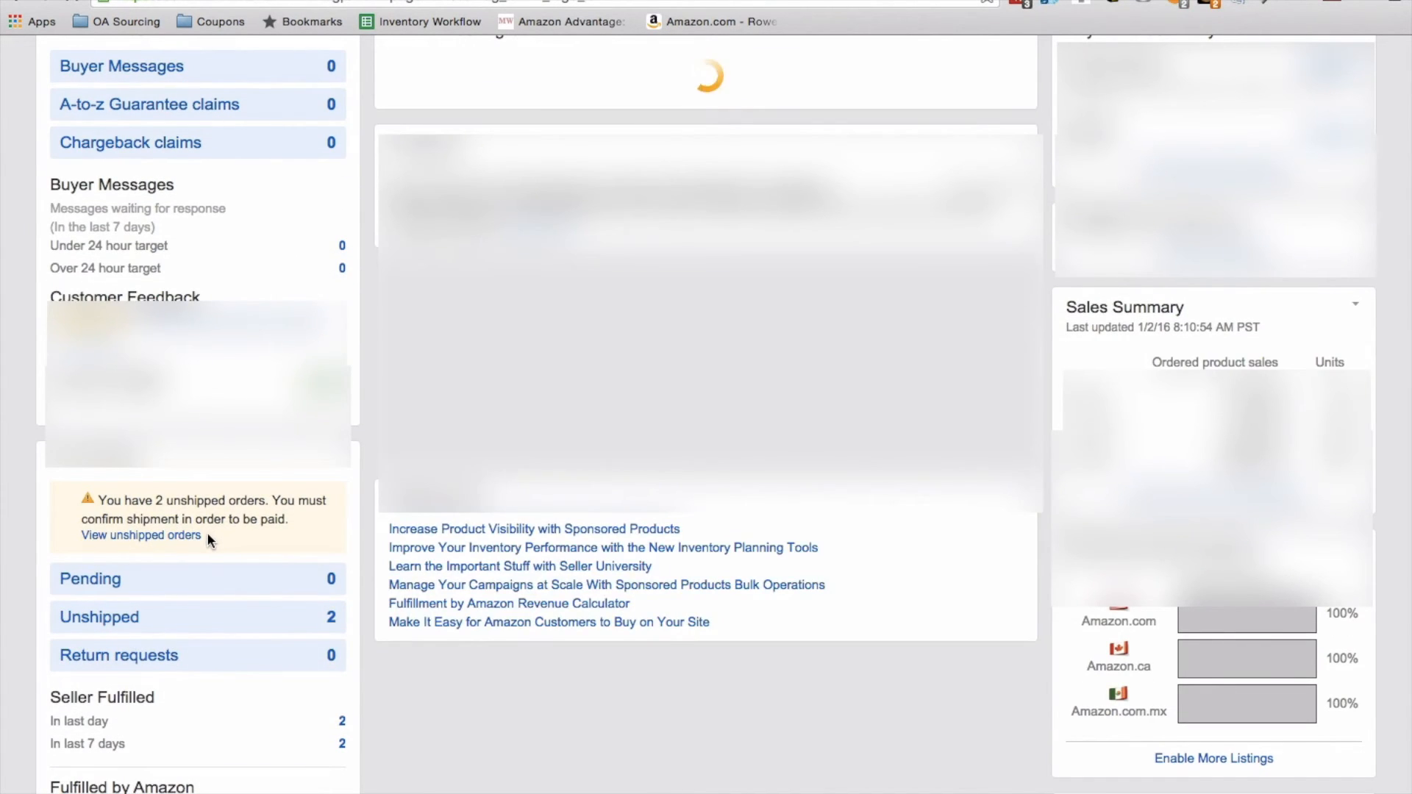
scroll(208, 531, "up", 1)
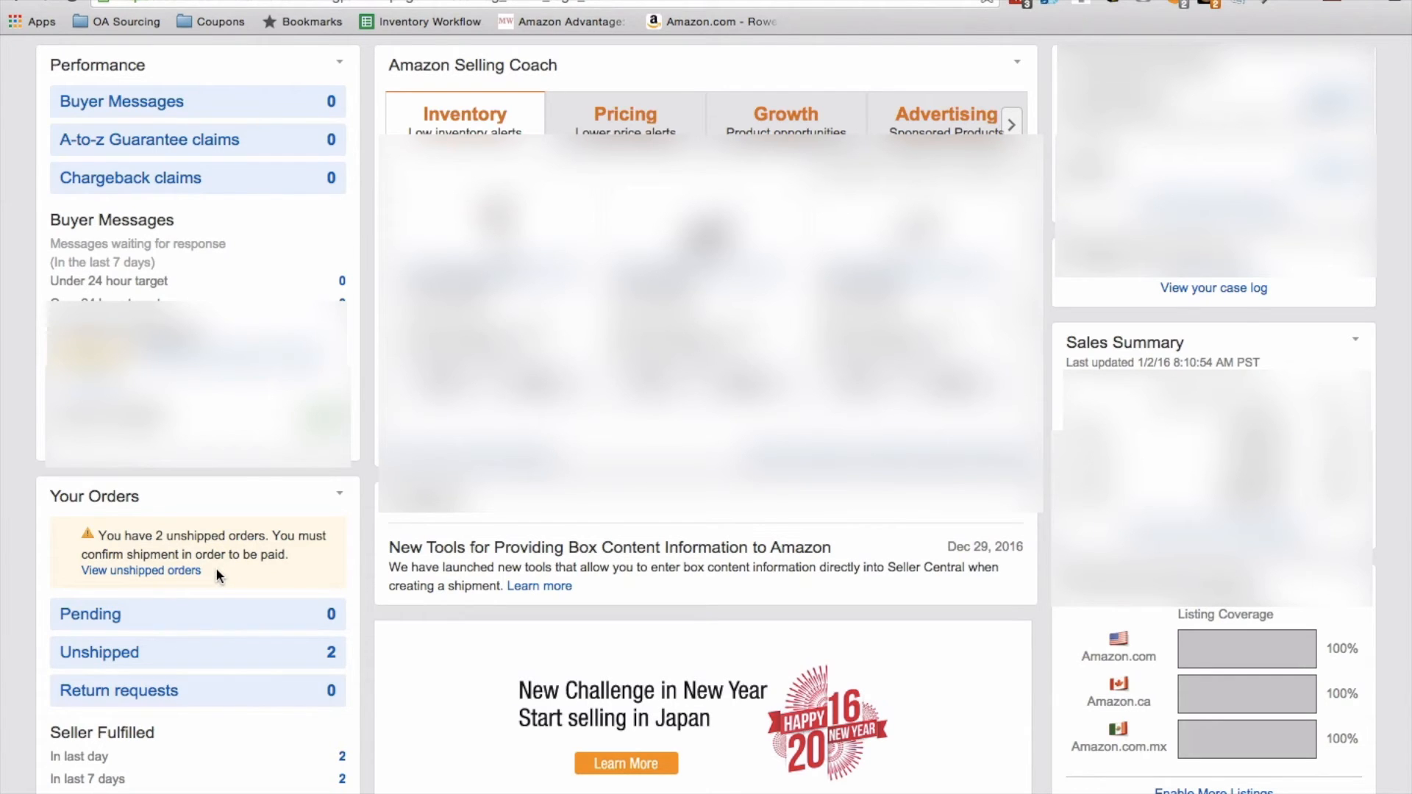
scroll(215, 566, "up", 3)
Step: Find the headset by its ASIN in Manage Inventory and start a fulfillment order for its inactive New listing
mouse_move(94, 110)
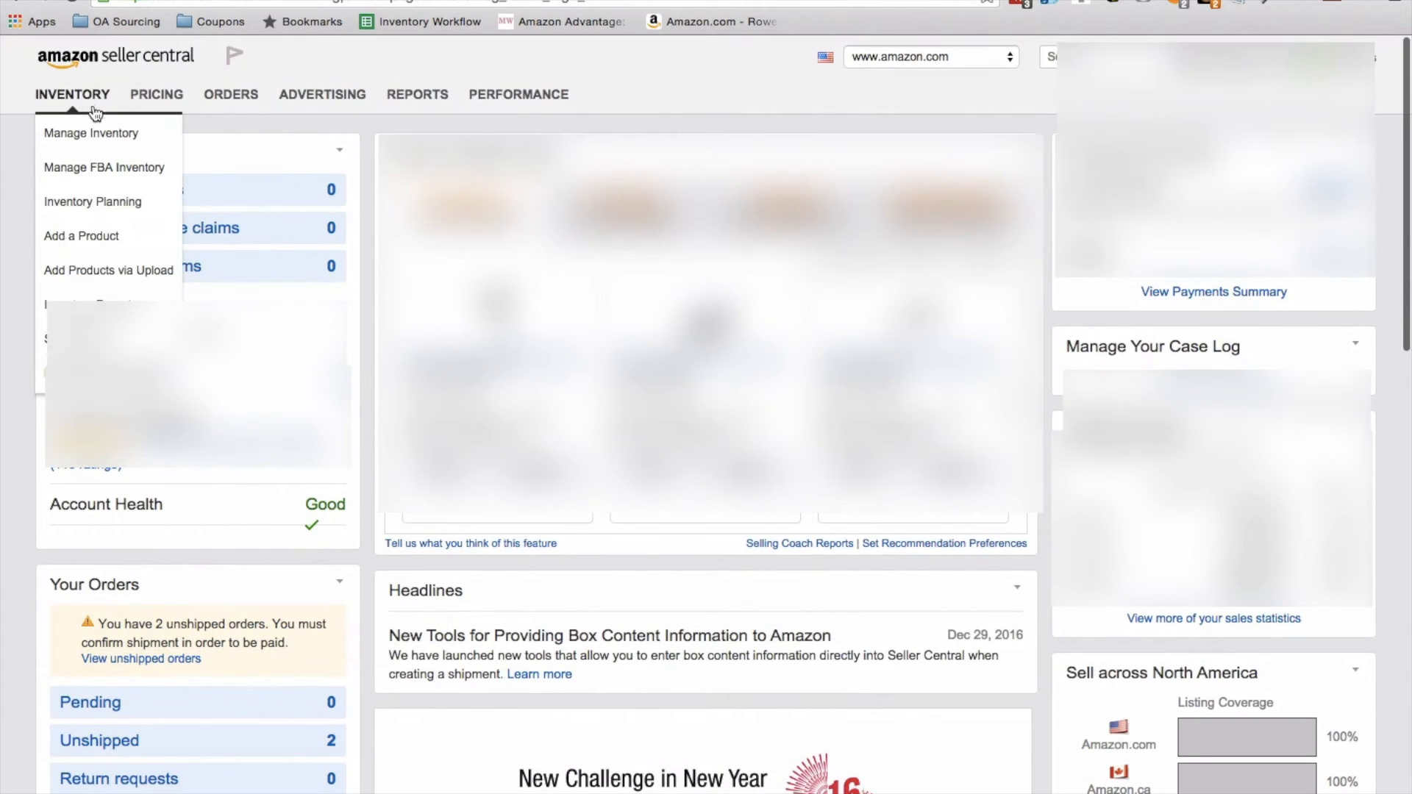
left_click(96, 140)
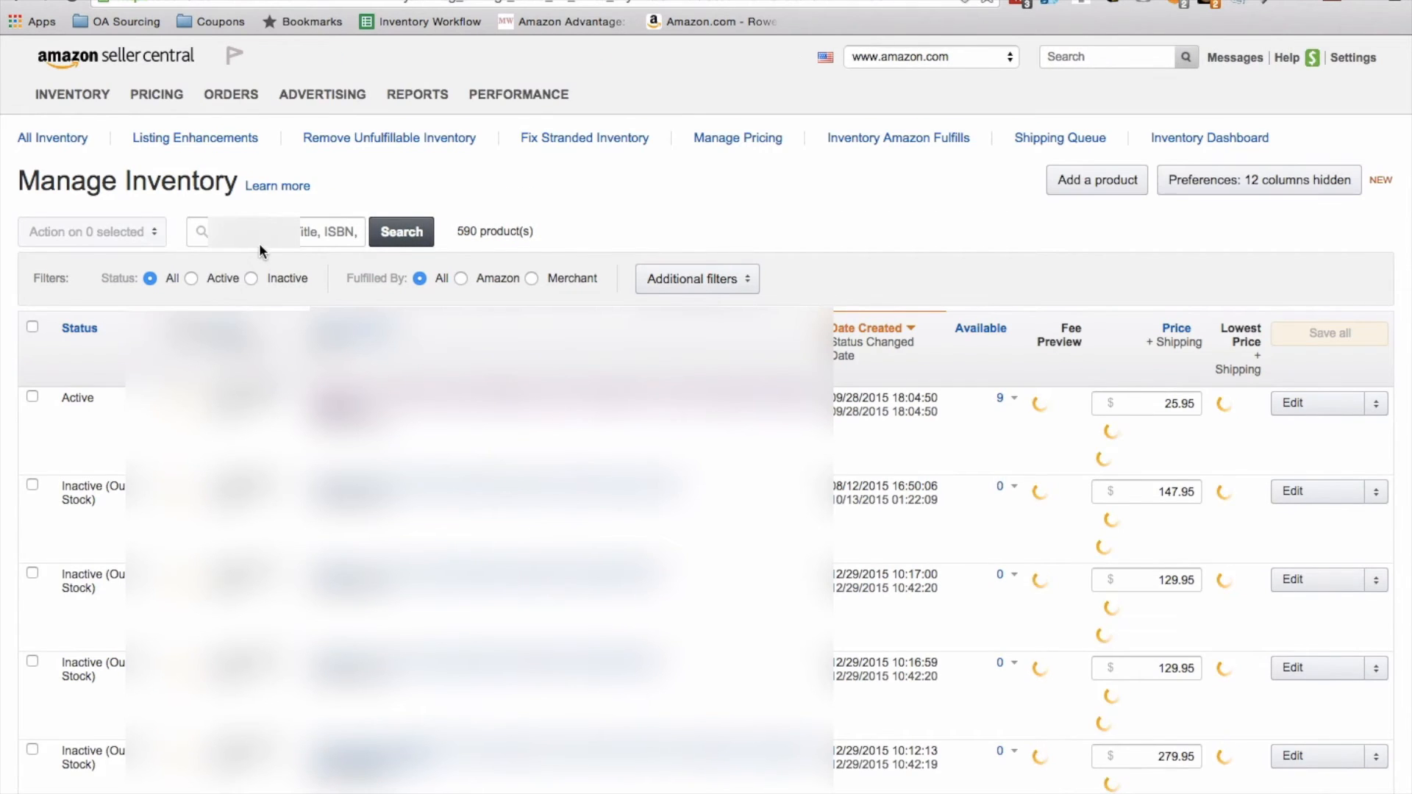
left_click(265, 236)
key("super+v")
left_click(383, 234)
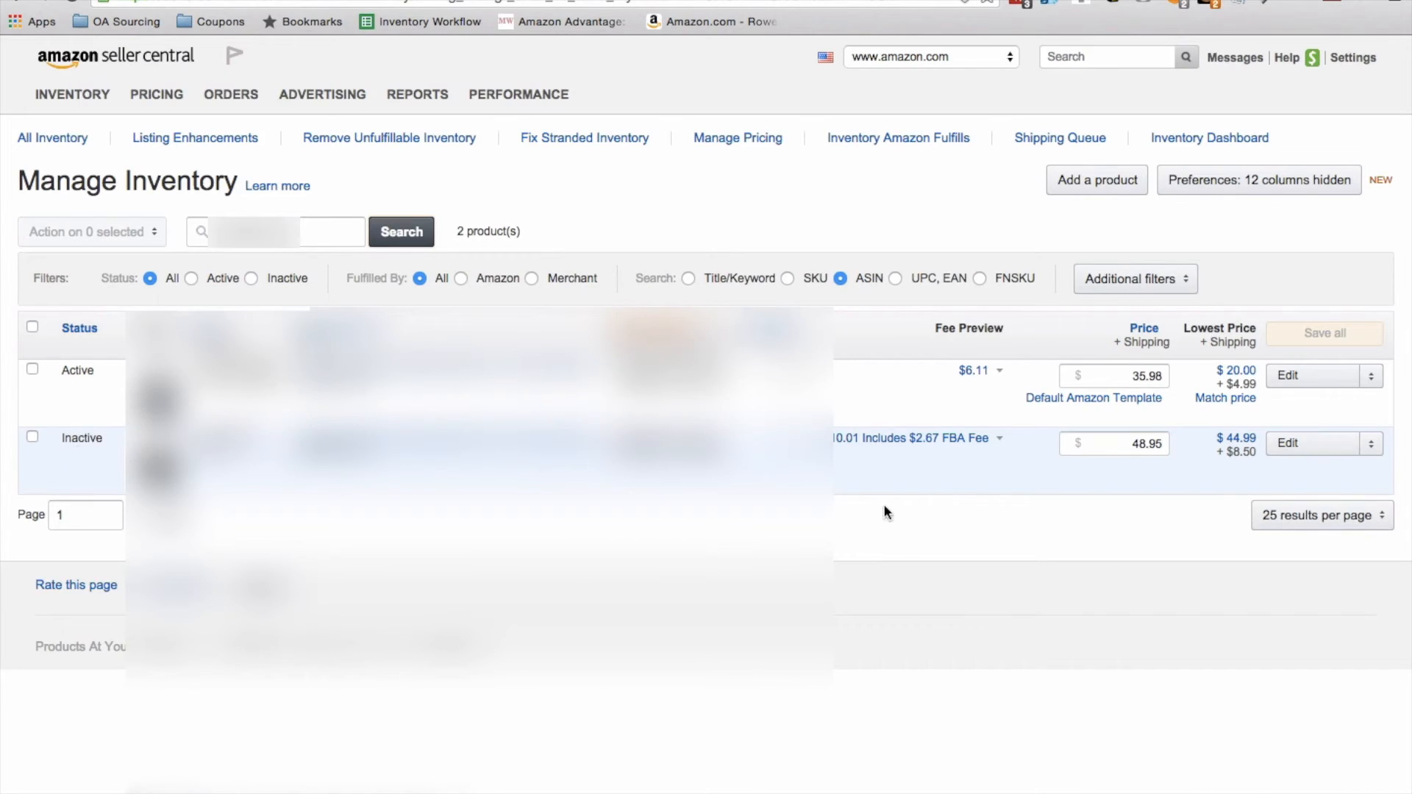
left_click(1371, 445)
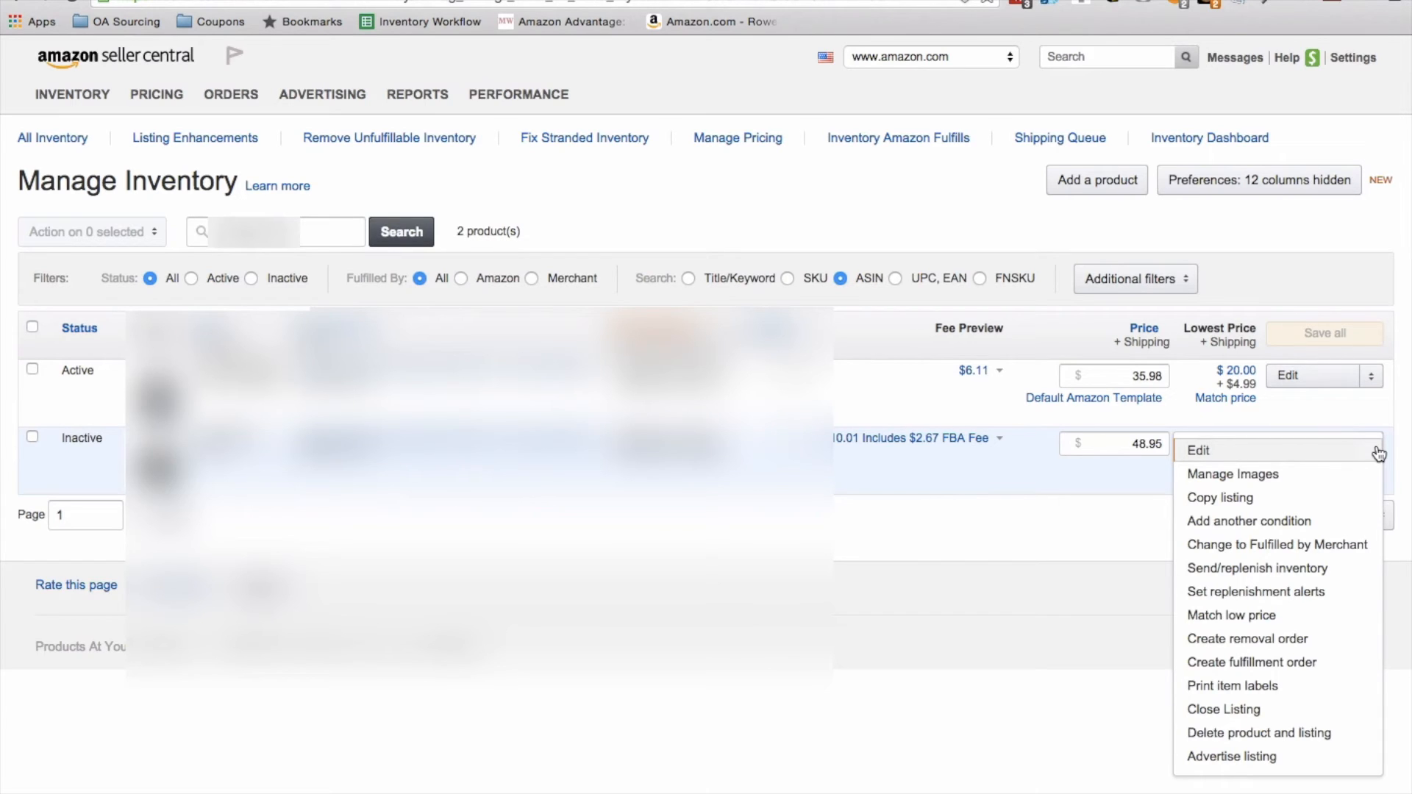
left_click(1343, 663)
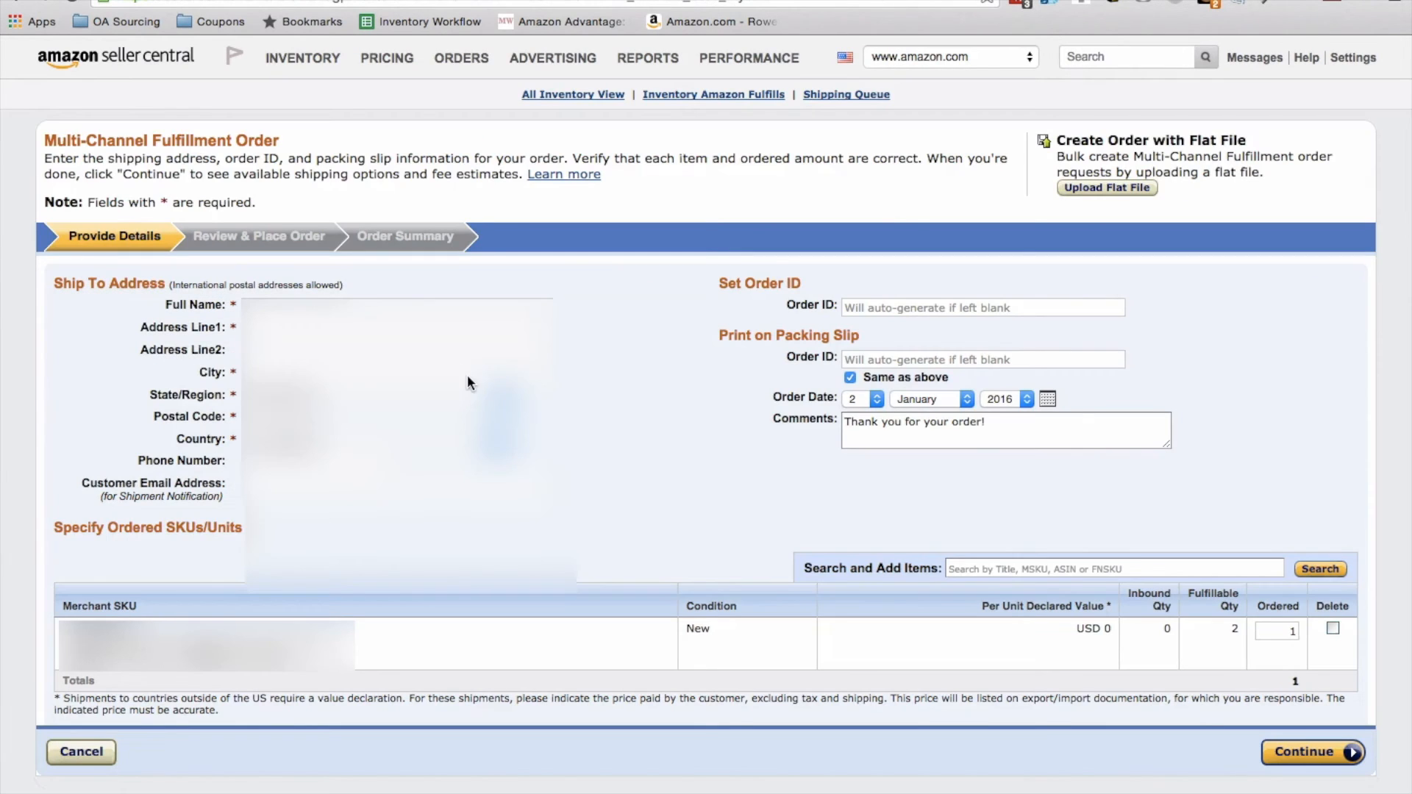
Step: Enter the customer's full name and street address in the order's ship-to section, using the saved address suggestion
left_click(334, 306)
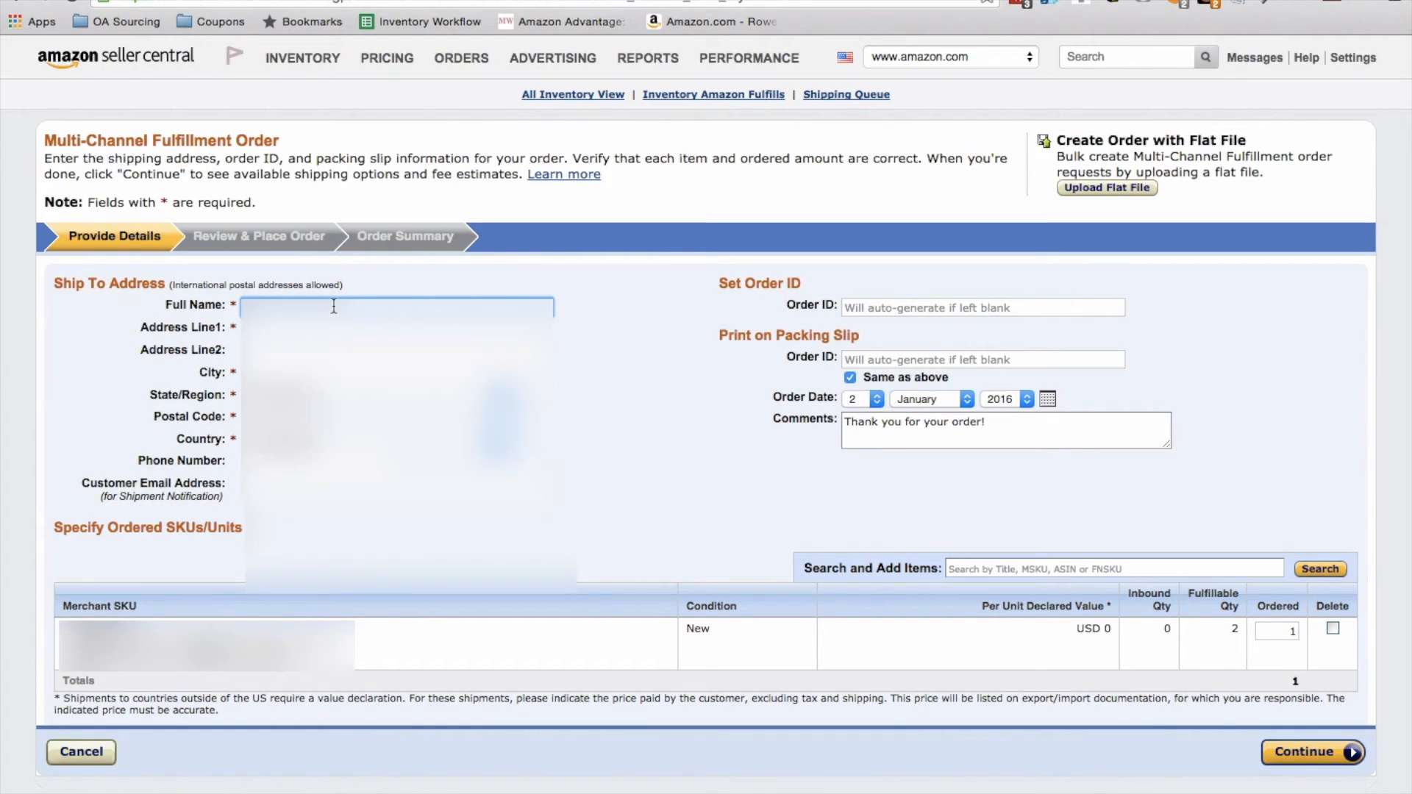
type("Jo")
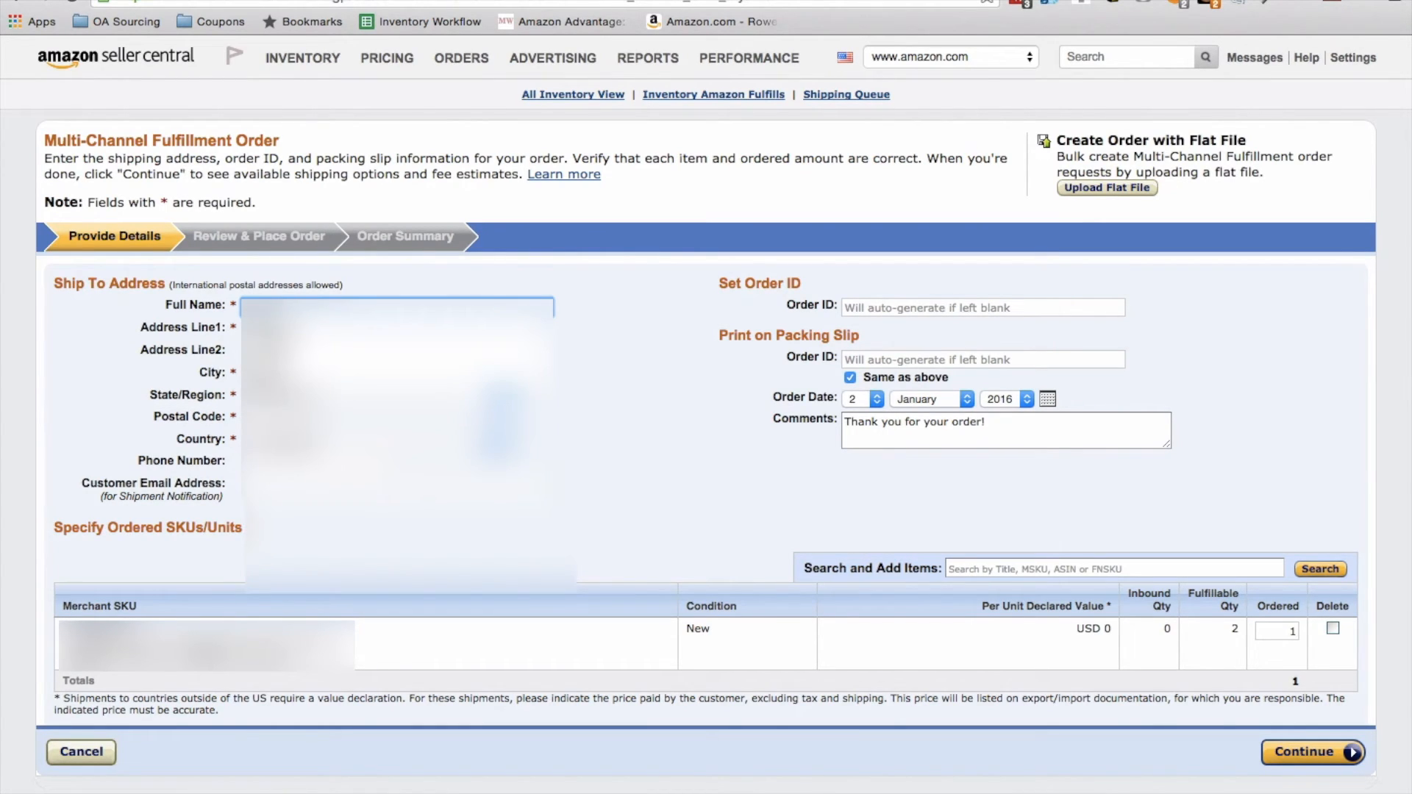
key("Tab")
type("1")
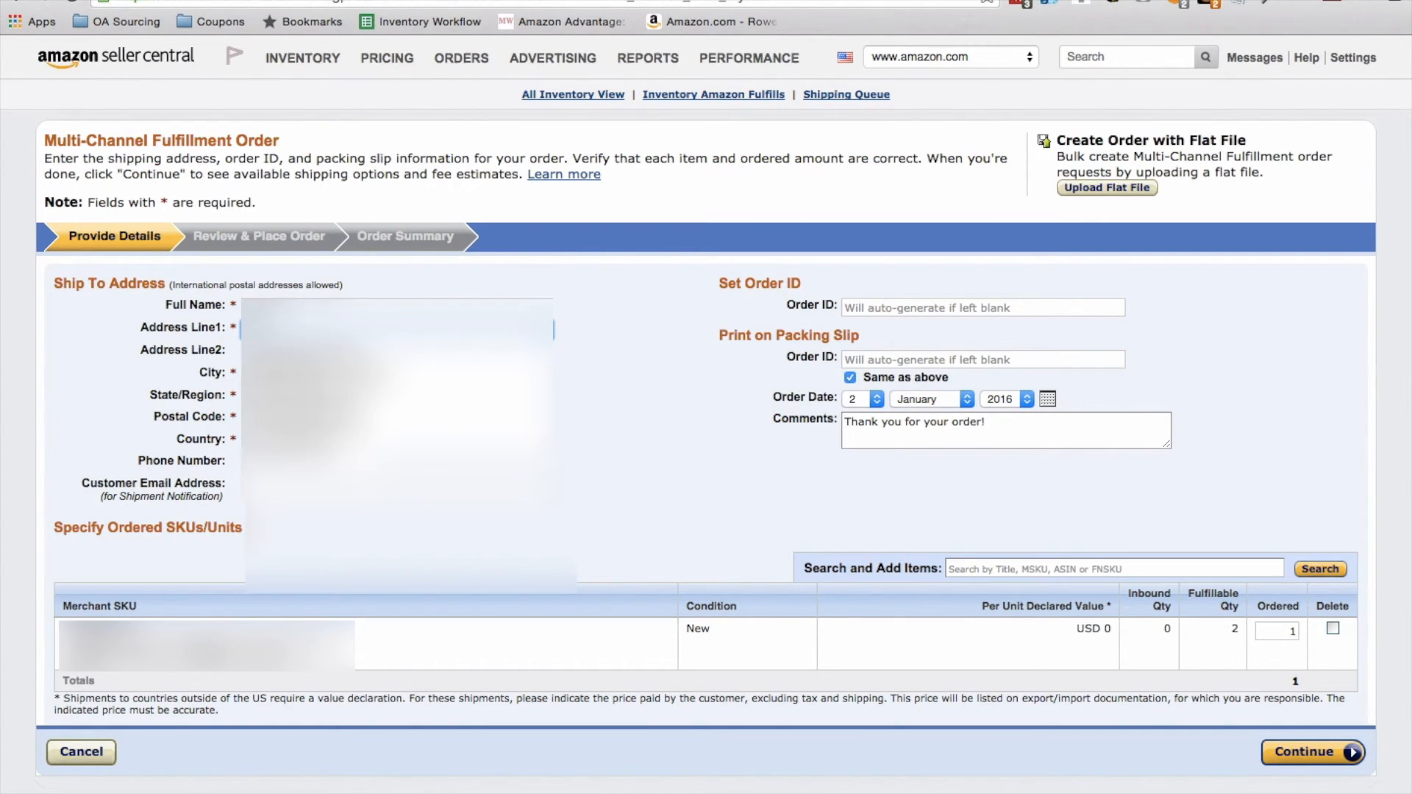
key("Up")
key("Up")
key("Up")
key("Up")
key("Up")
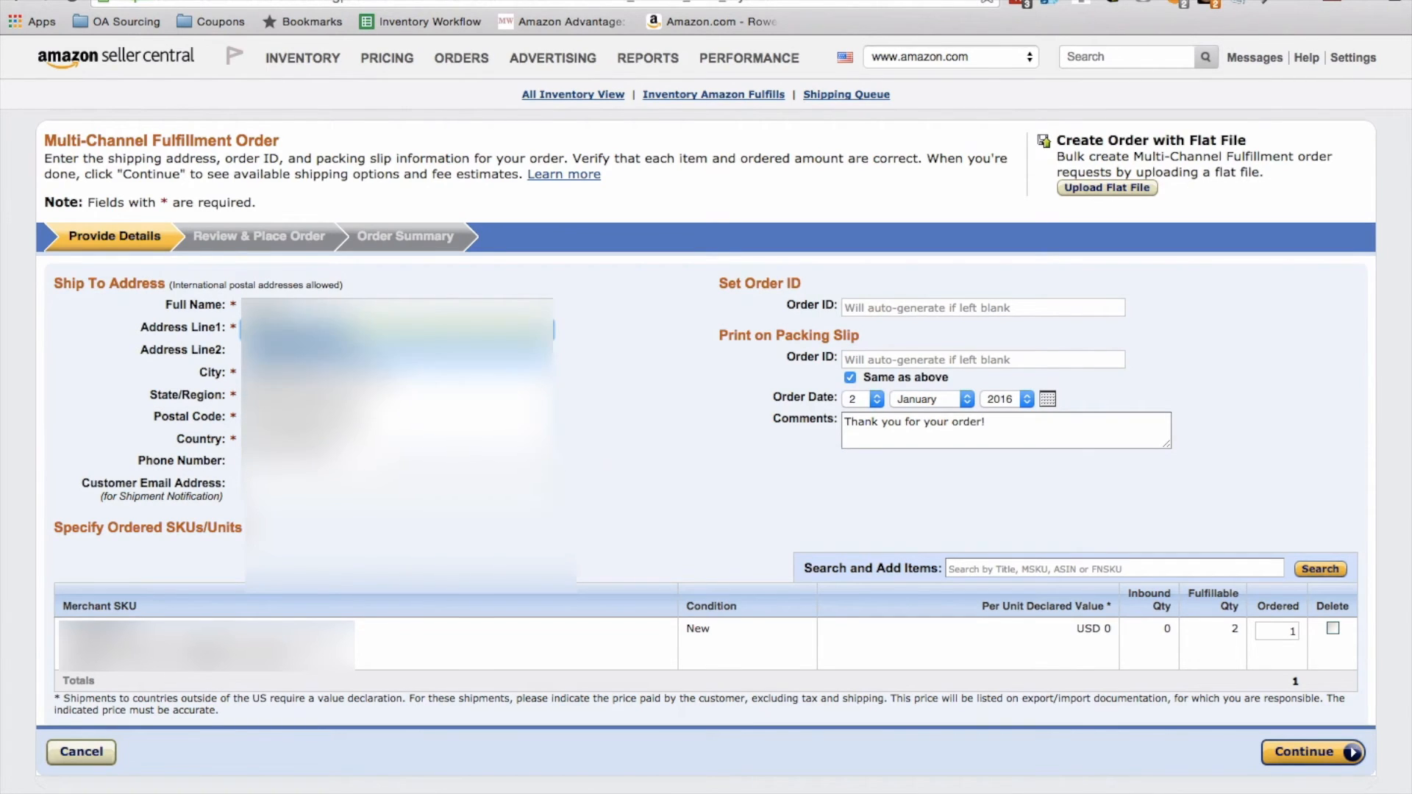
key("Return")
Step: Complete the ship-to address from the city onward and continue the one-unit order to the review stage
key("Tab")
key("Tab")
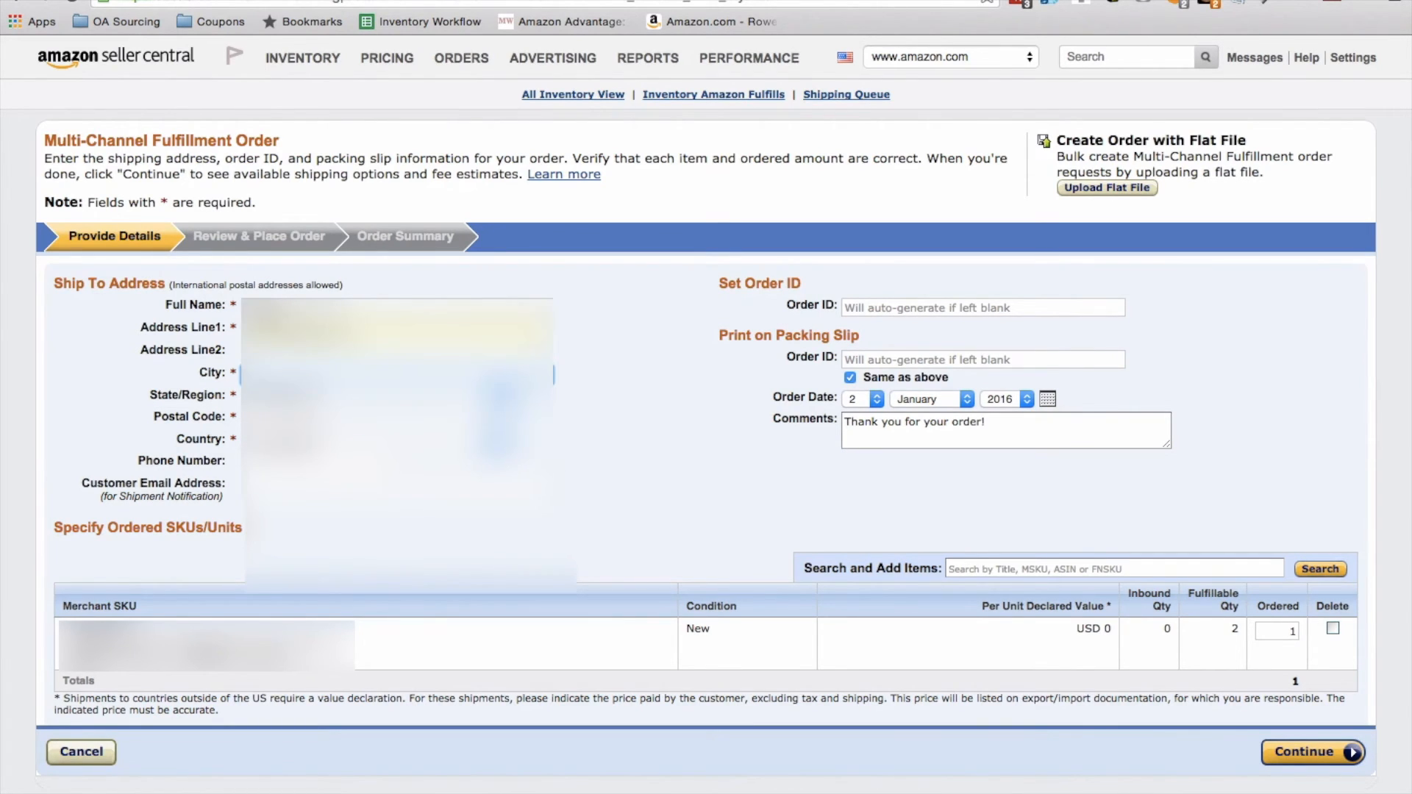
key("Down")
key("Tab")
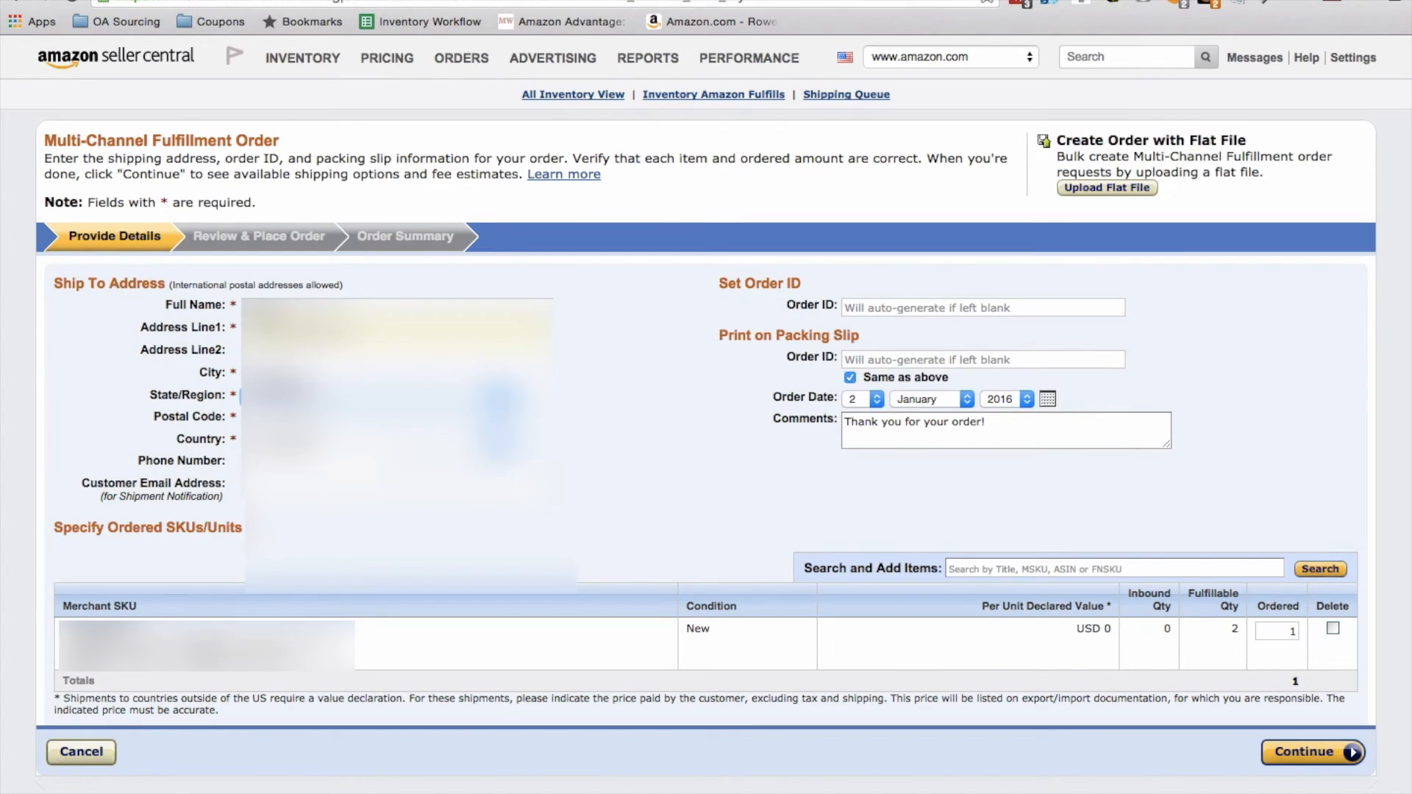
key("Tab")
key("Tab")
key("Tab")
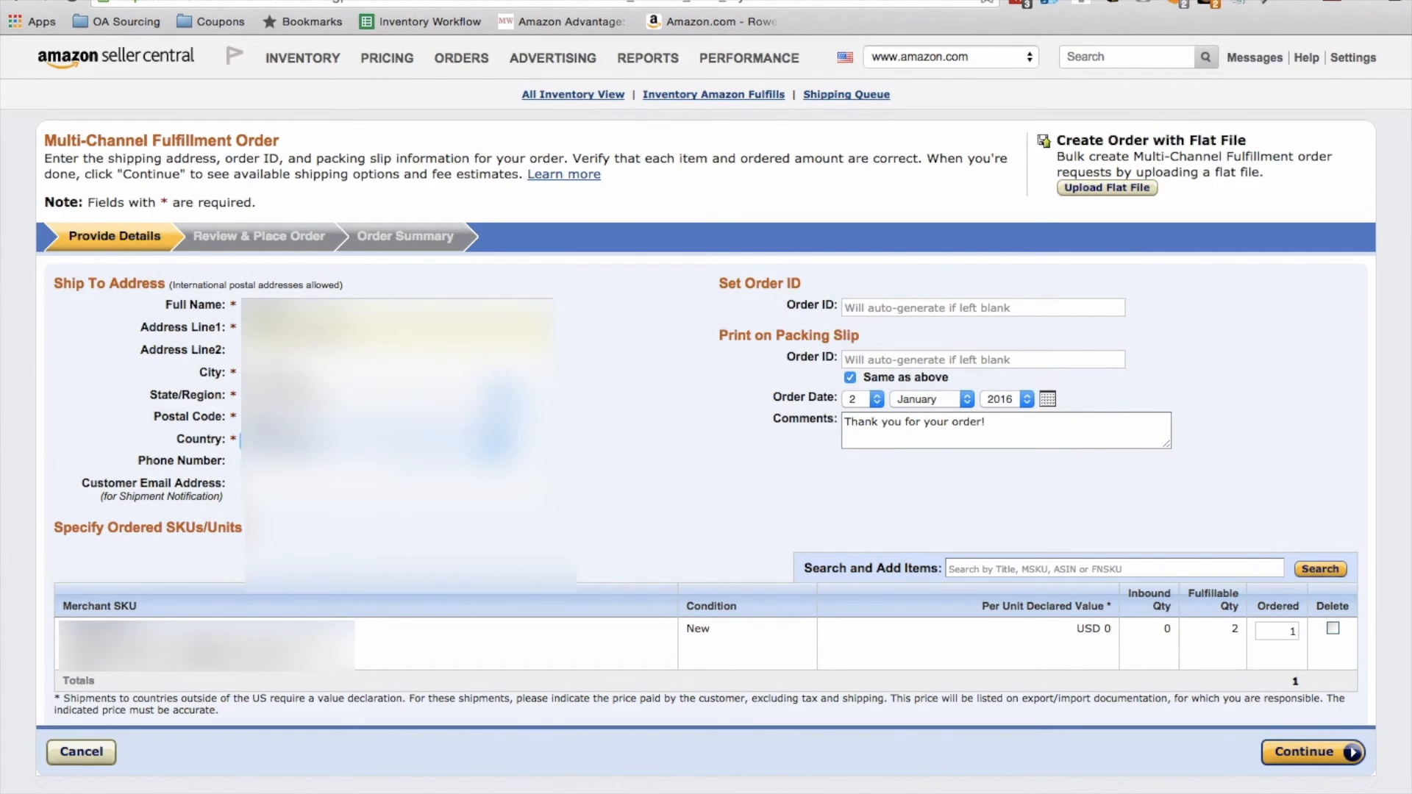
left_click(732, 436)
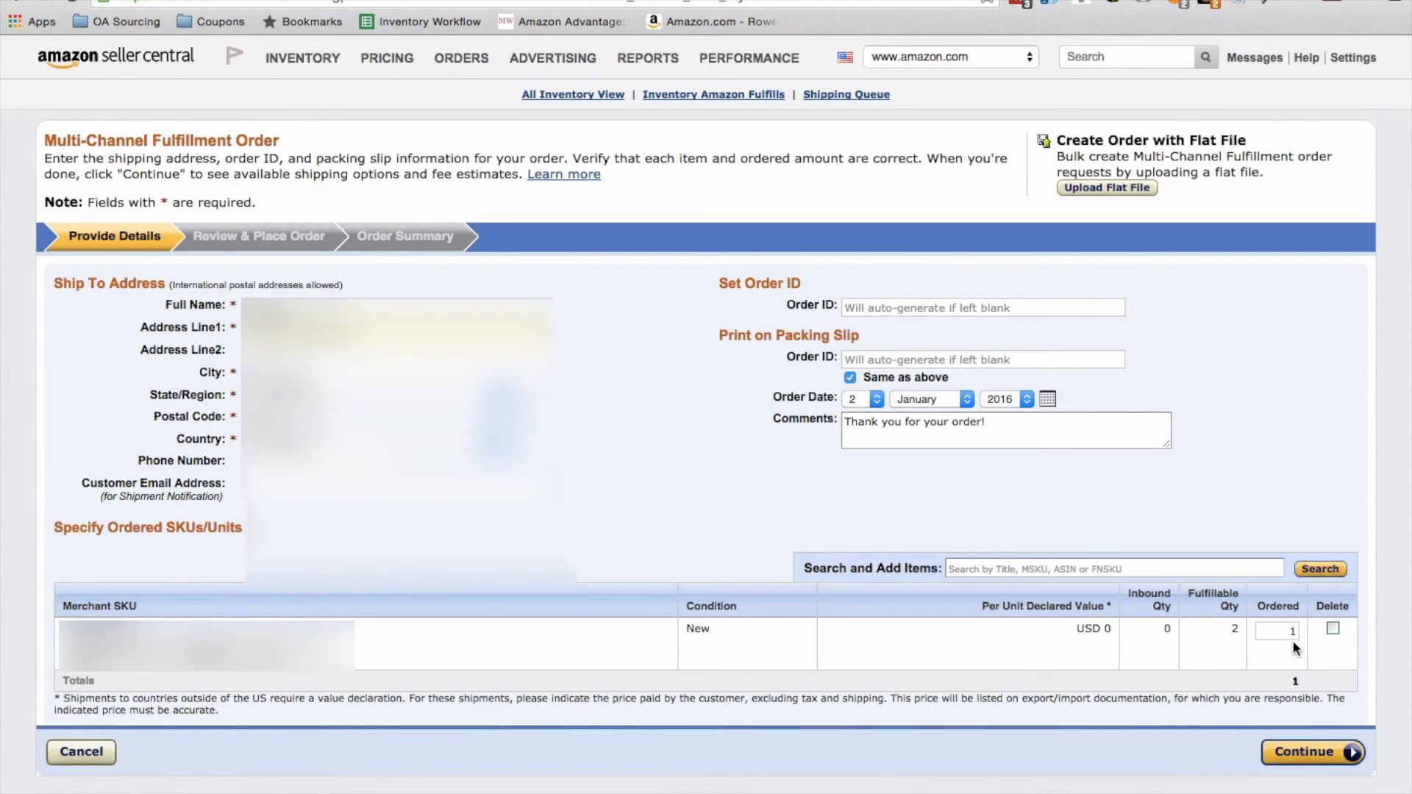
left_click(1306, 753)
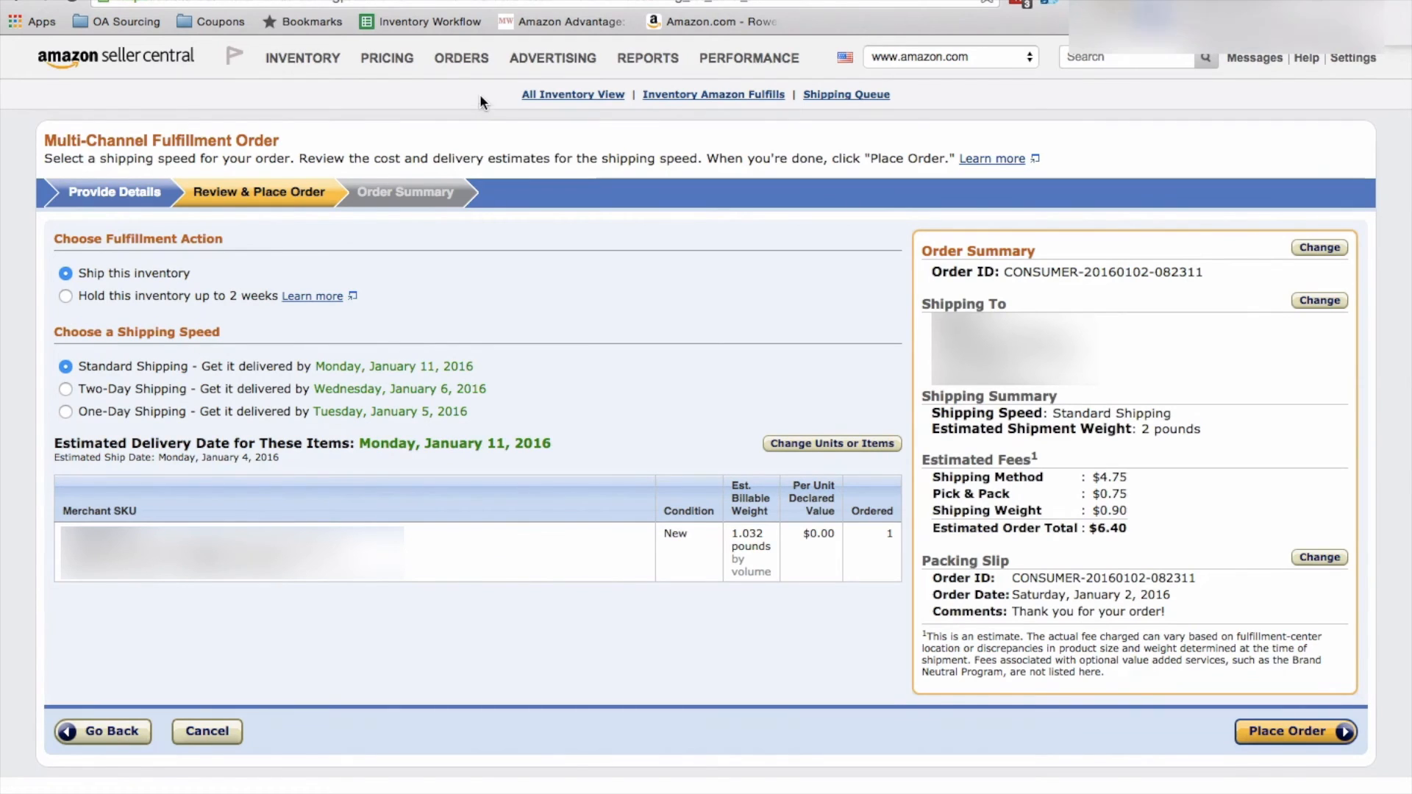
Step: Open Manage Orders and check the expected ship date of the second unshipped order
mouse_move(467, 62)
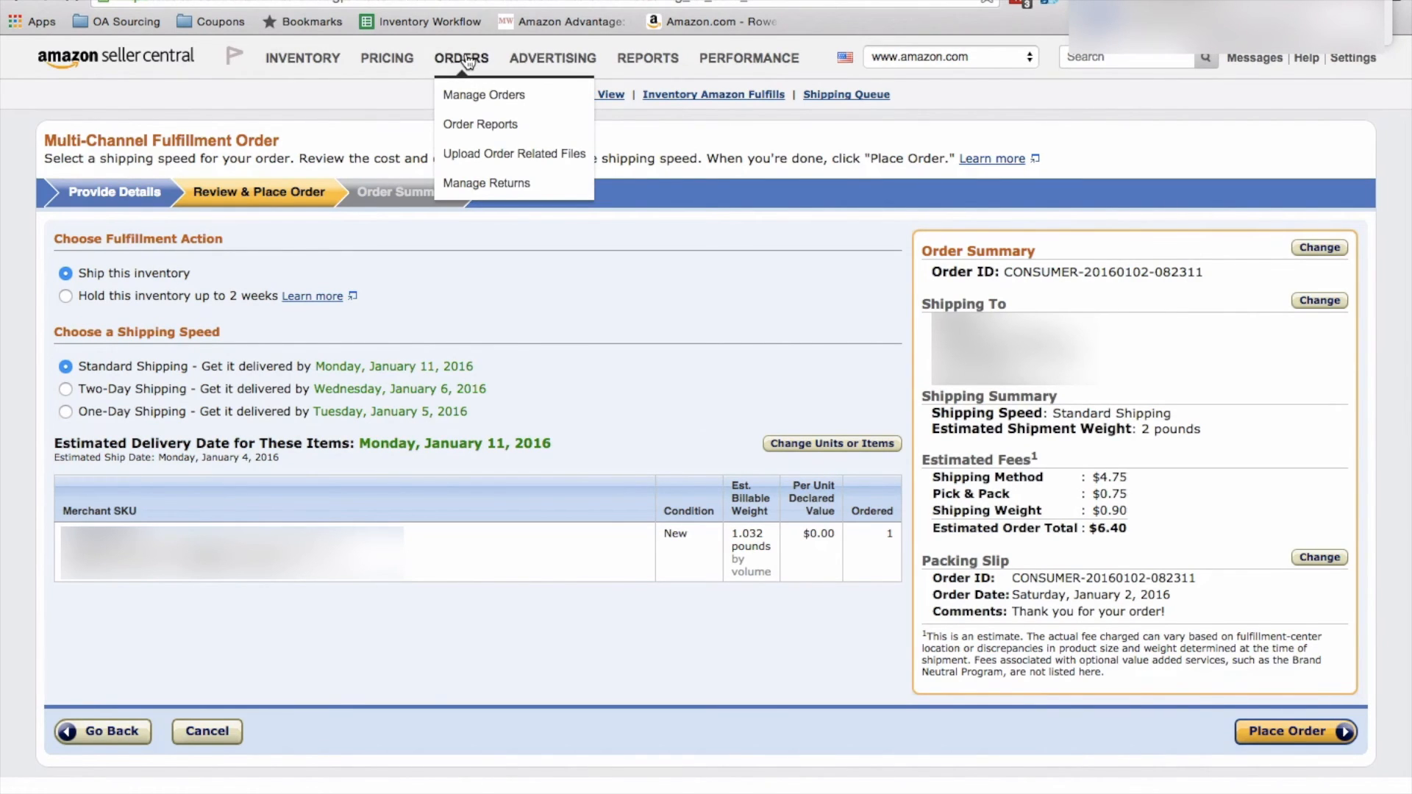
left_click(466, 62)
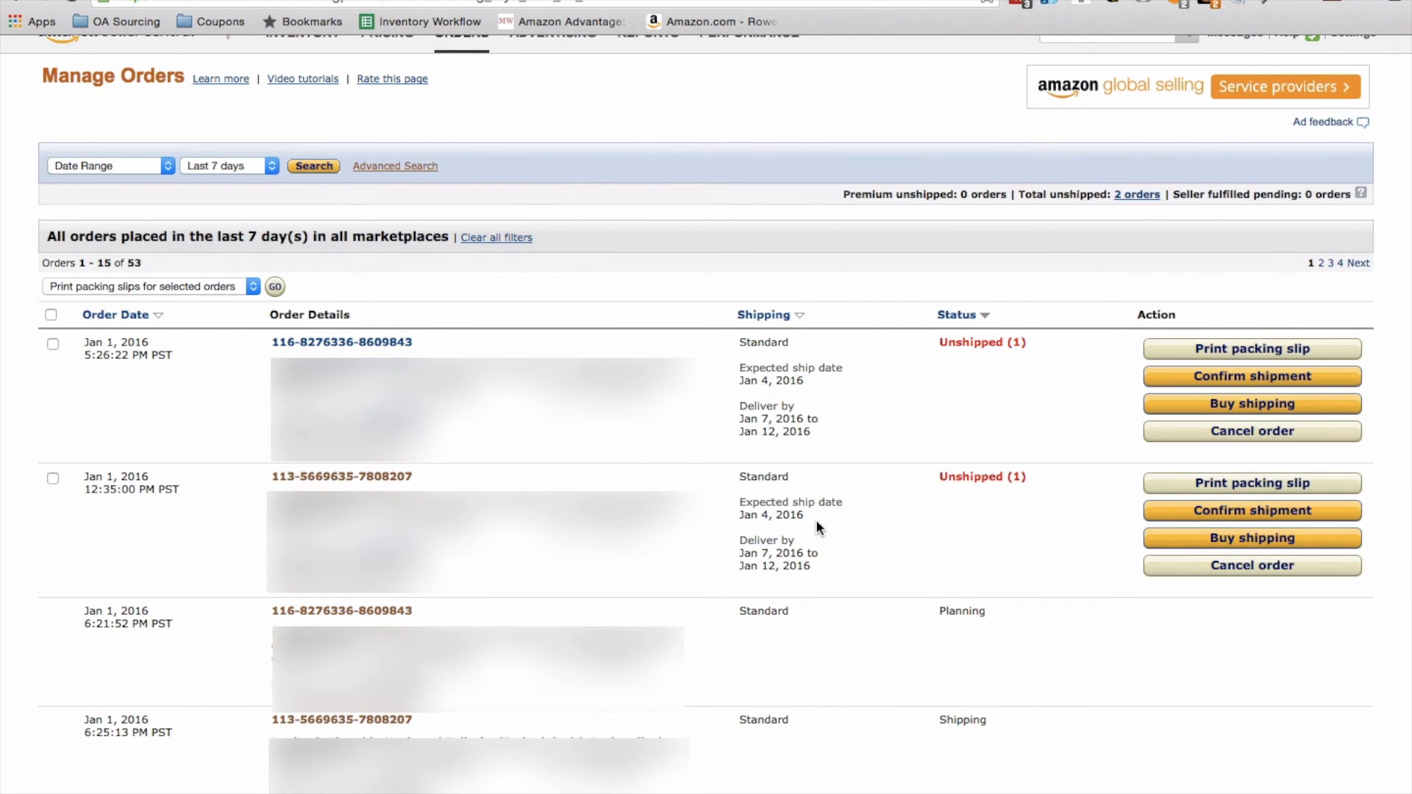
left_click_drag(809, 514, 740, 498)
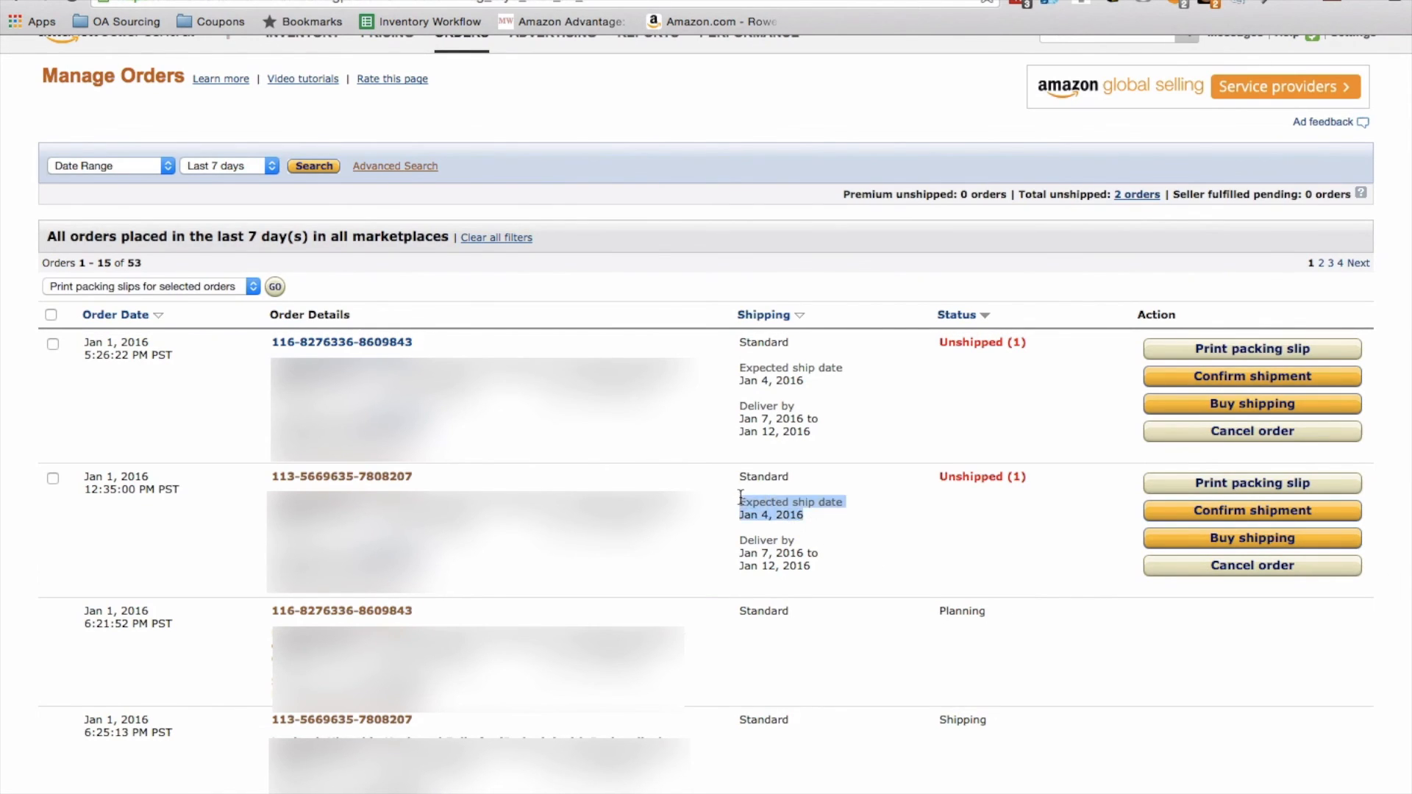
left_click(740, 497)
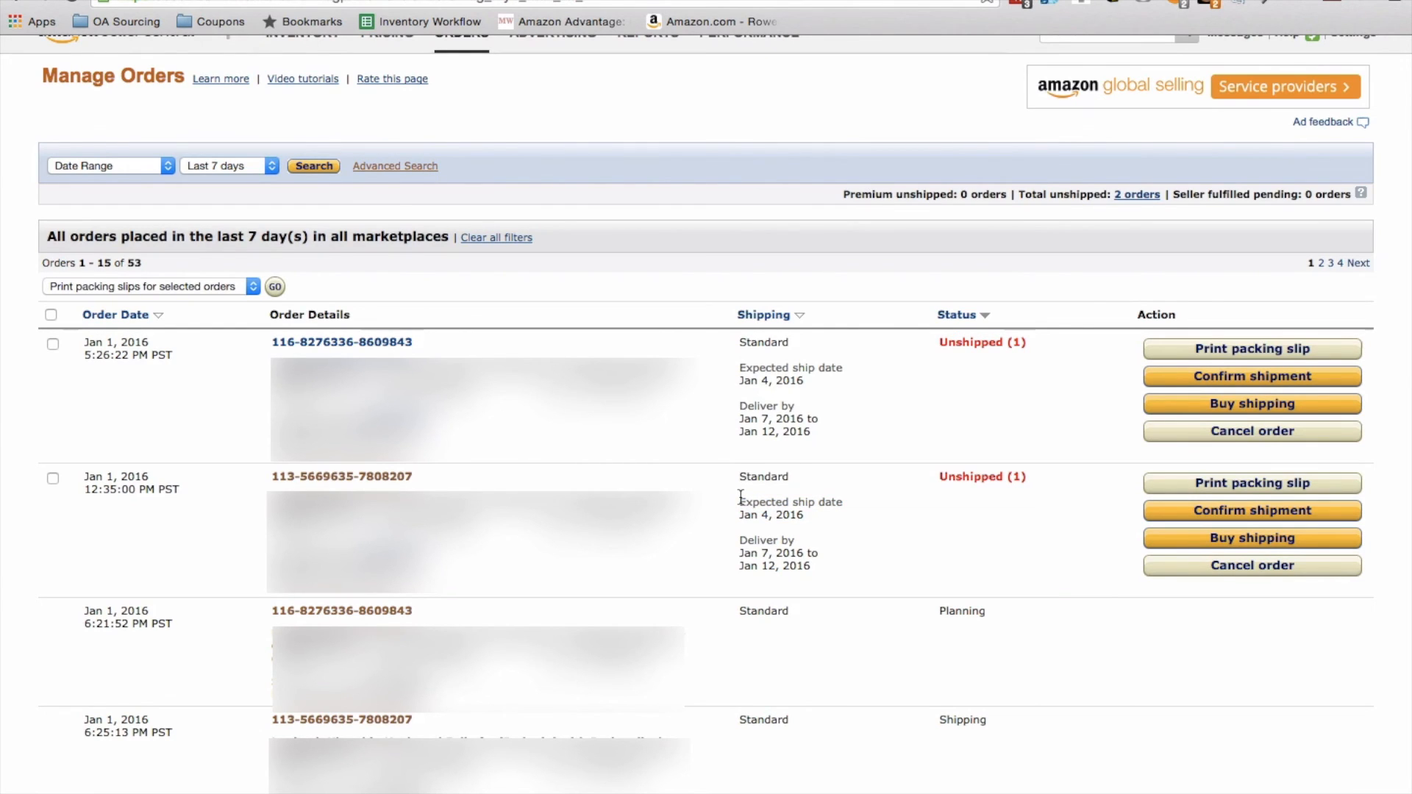